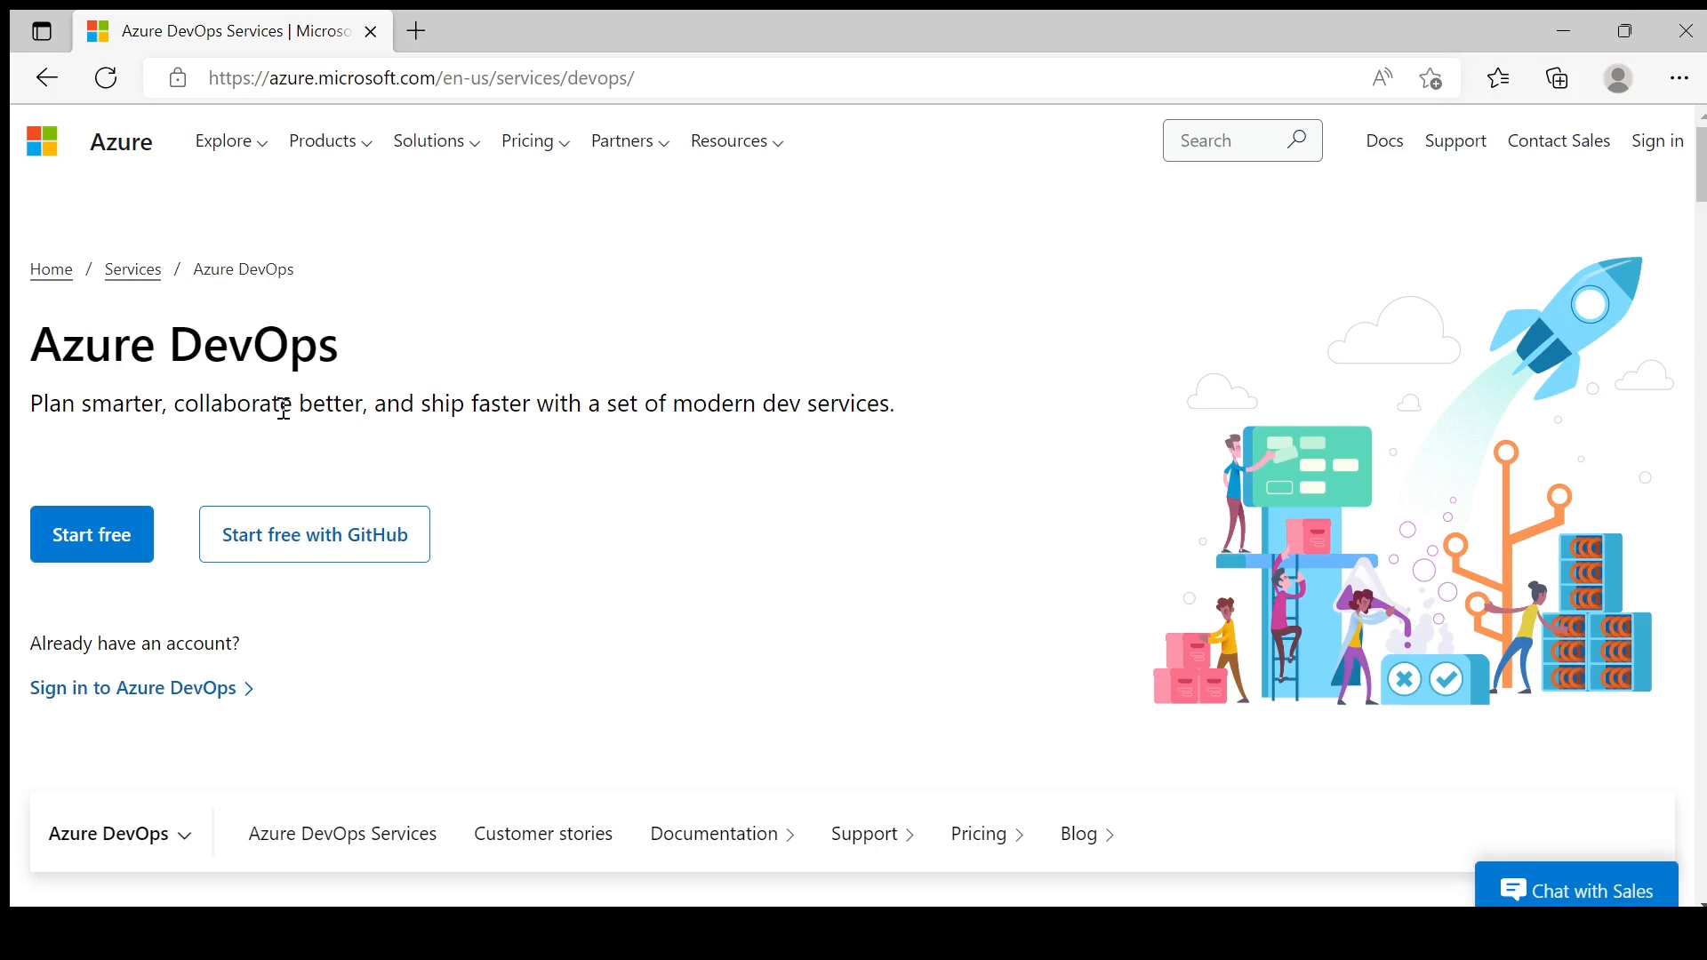
Sign up for Azure DevOps for free and create the organization DummyOrg001 hosted in East Asia
click(96, 536)
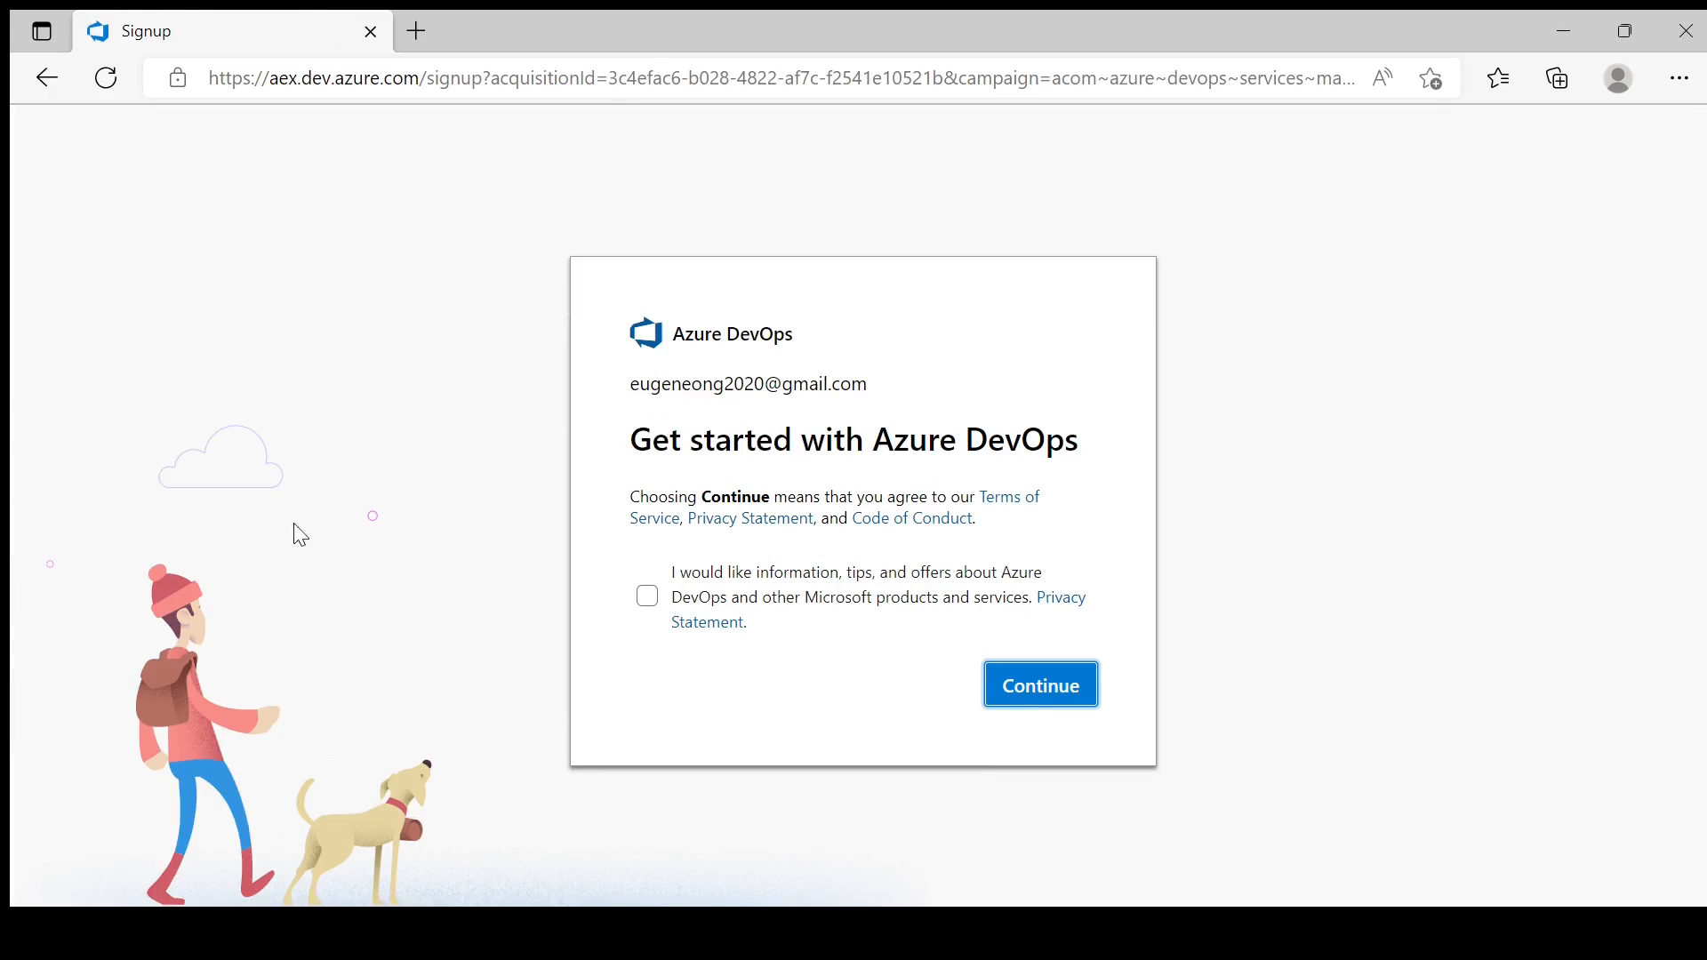
click(1062, 689)
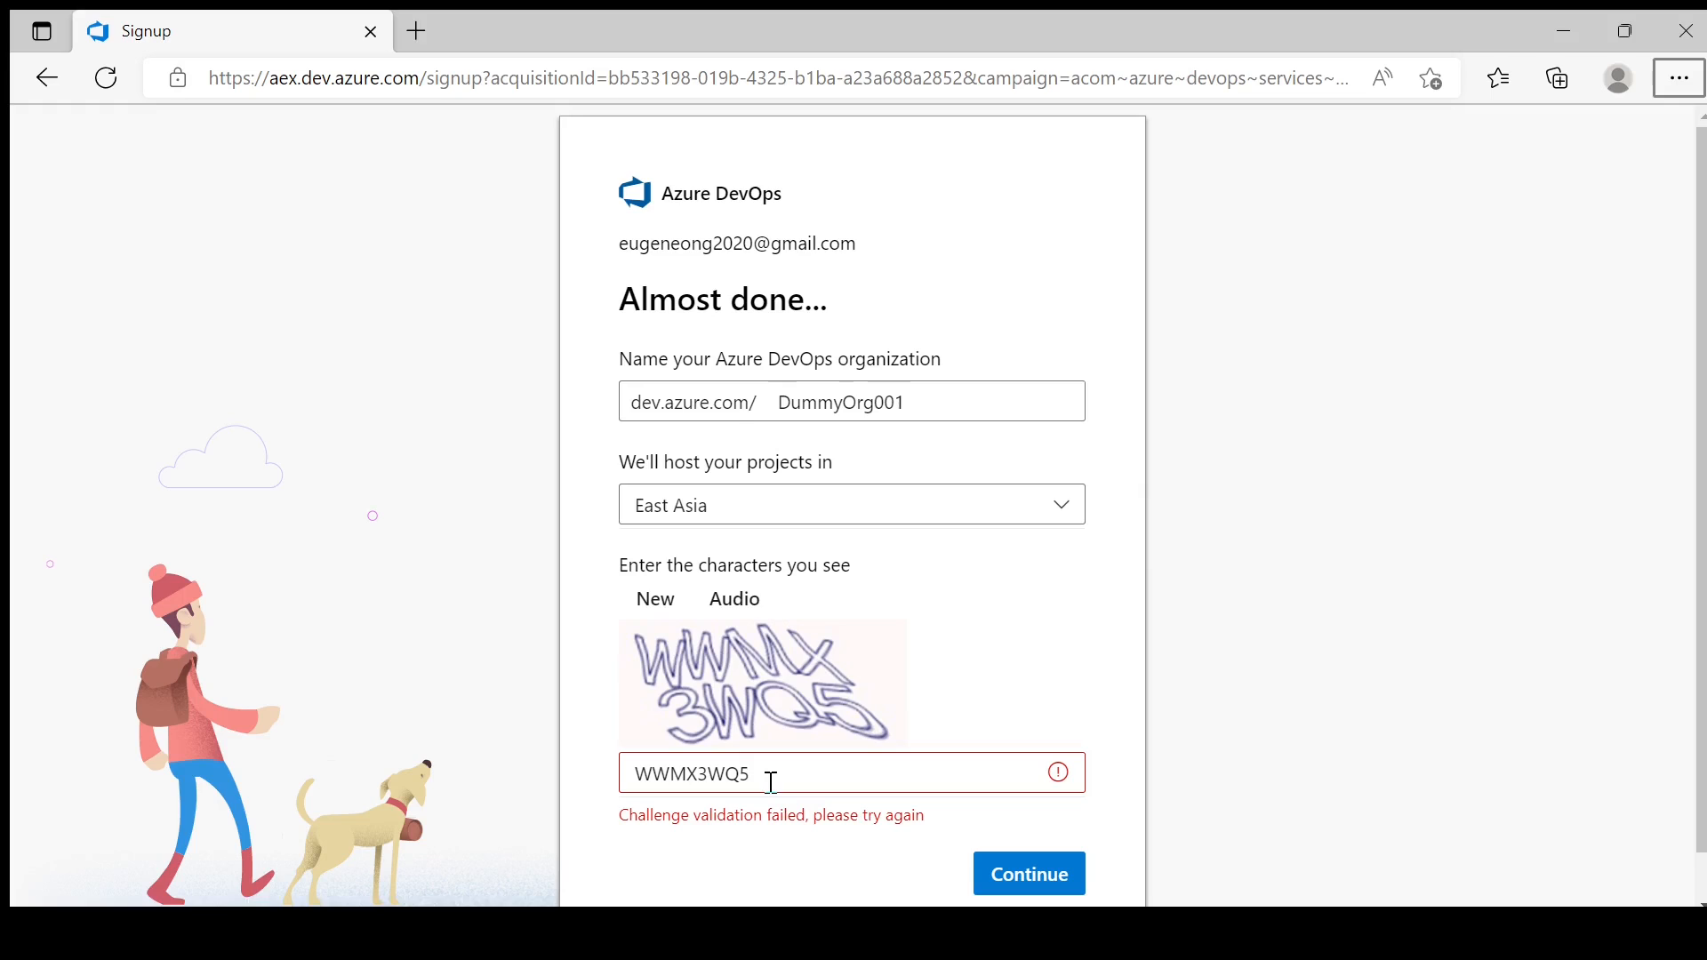
click(1012, 871)
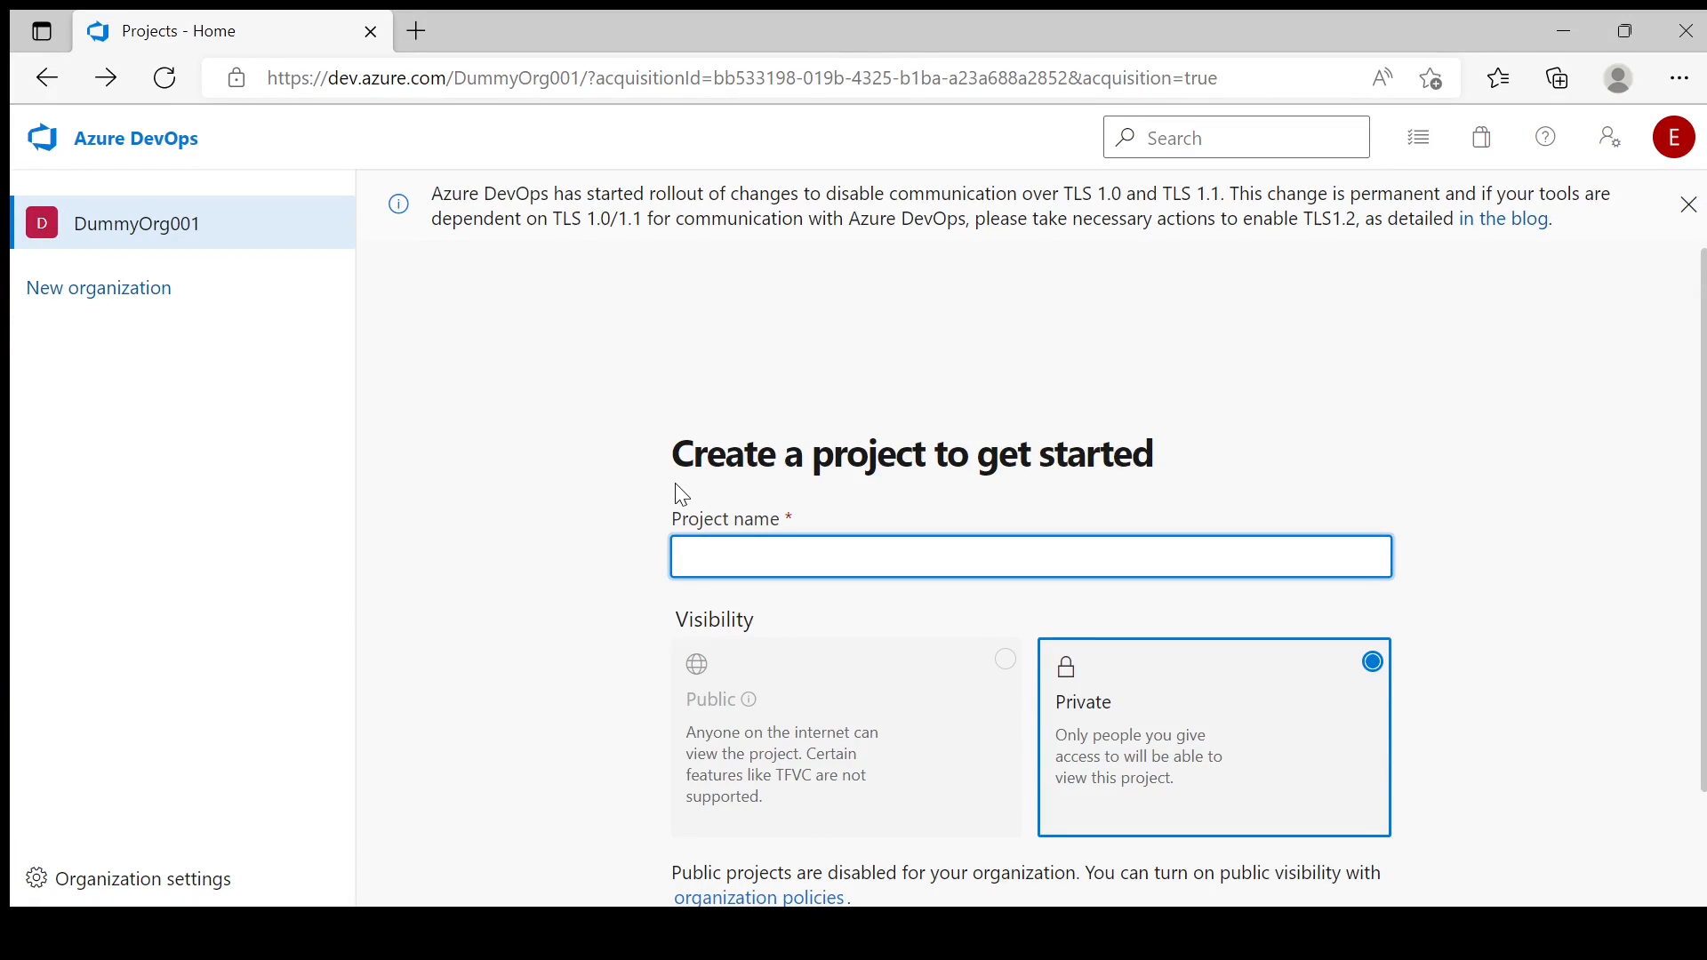
Start another organization and name it QuickGuideGroup
click(132, 302)
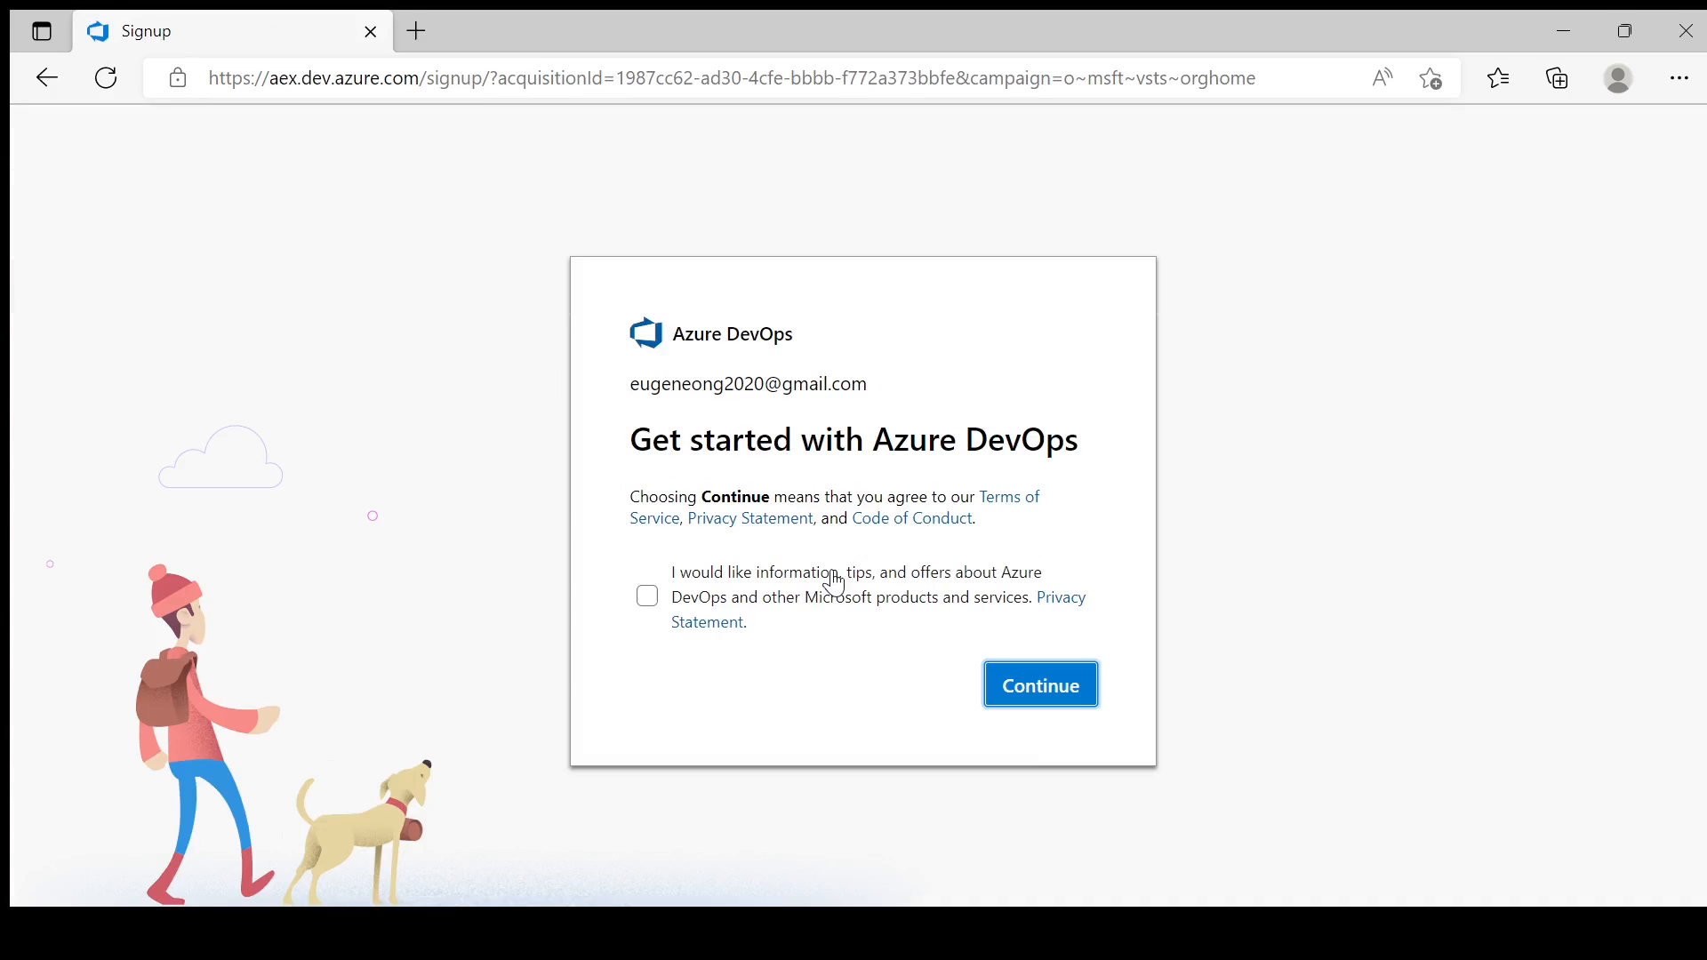
click(1028, 690)
drag(932, 417, 693, 404)
text(QuickGuideGroup)
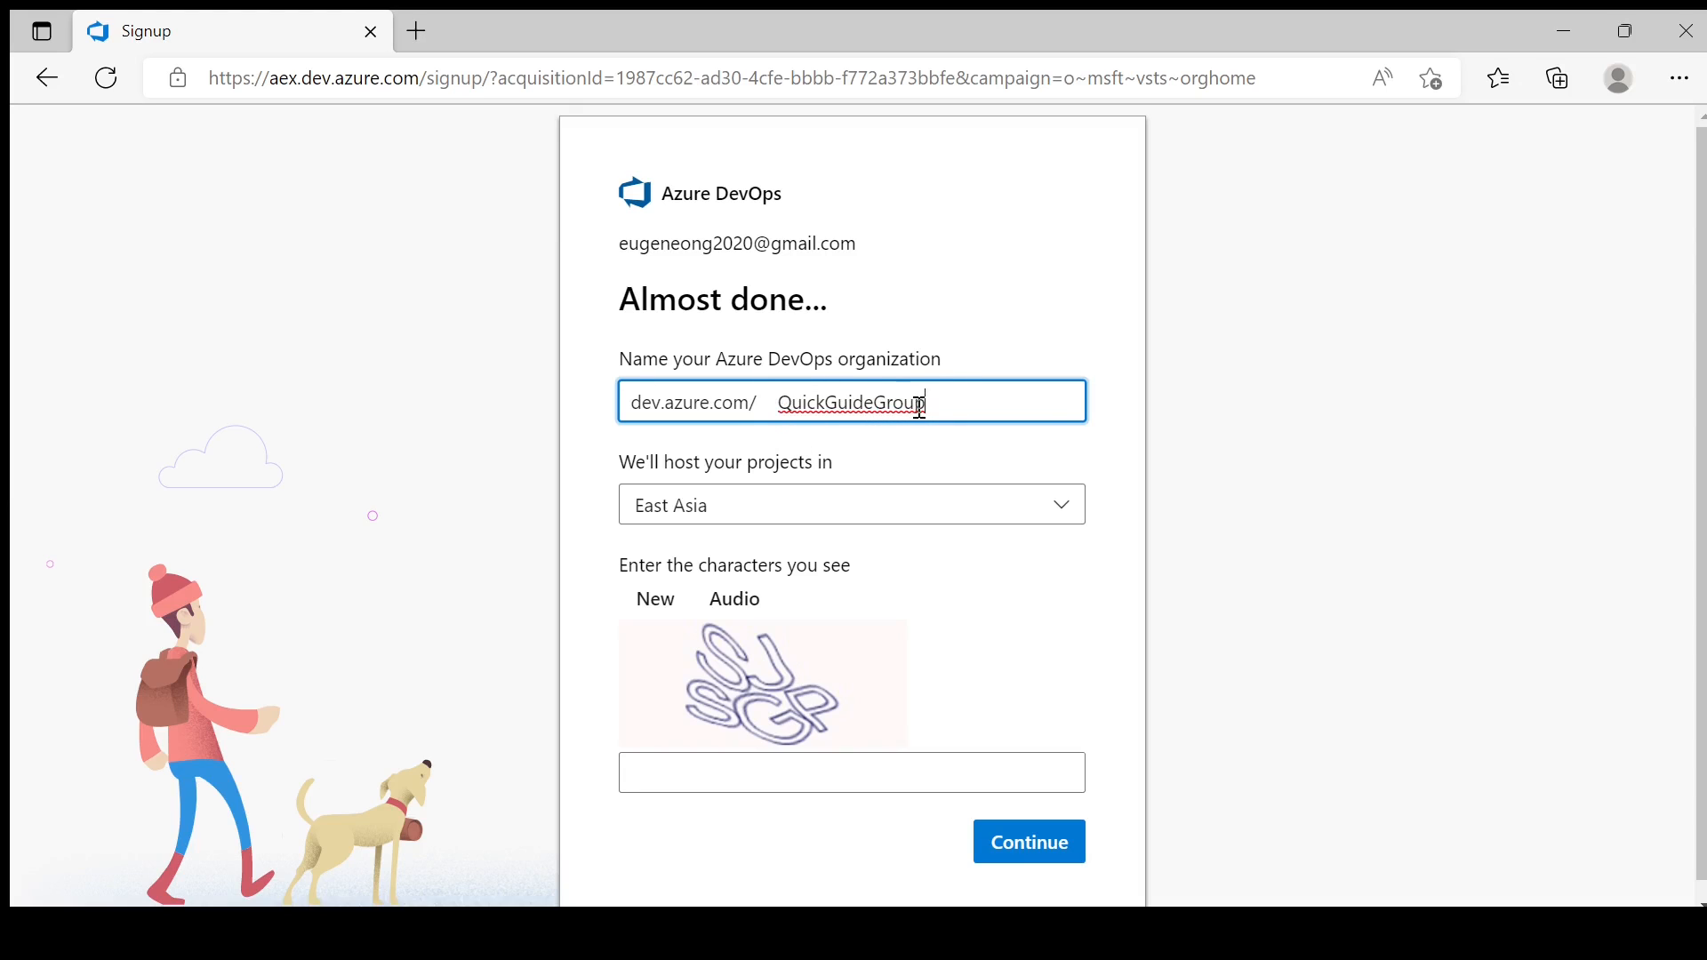
Enter the CAPTCHA verification characters and submit the QuickGuideGroup organization
click(684, 779)
text(SJ)
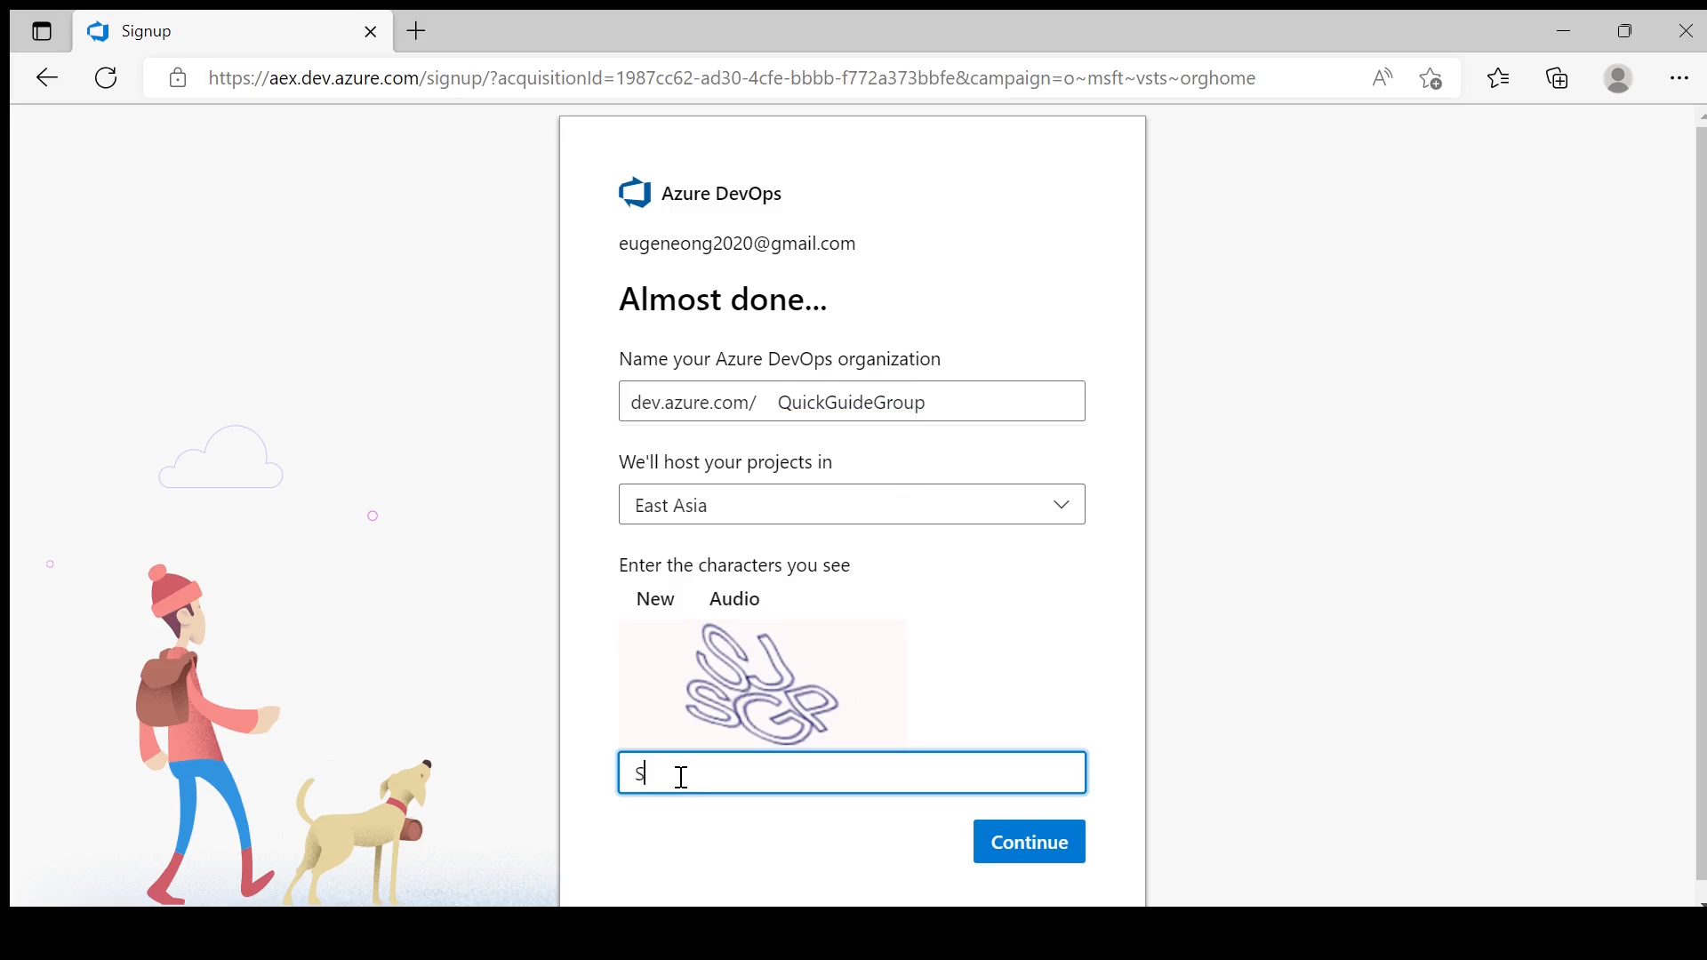
text(SGP)
click(1038, 853)
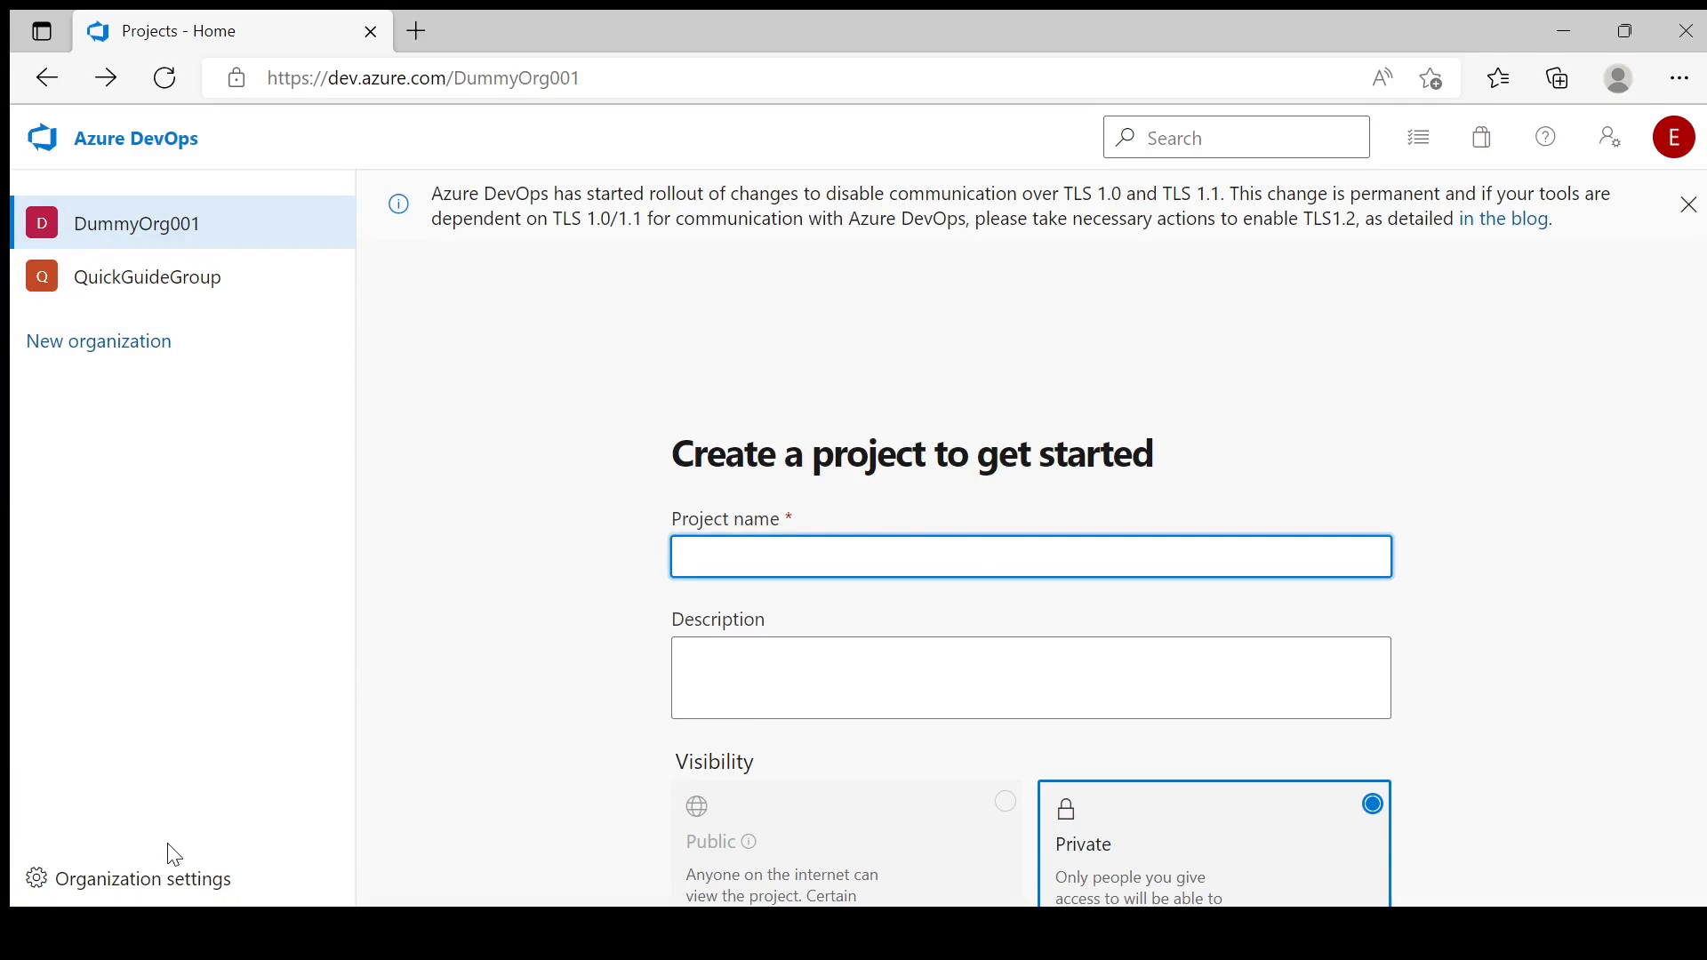
In DummyOrg001's organization settings, change the name to QuickGuide02 and save the change
click(169, 880)
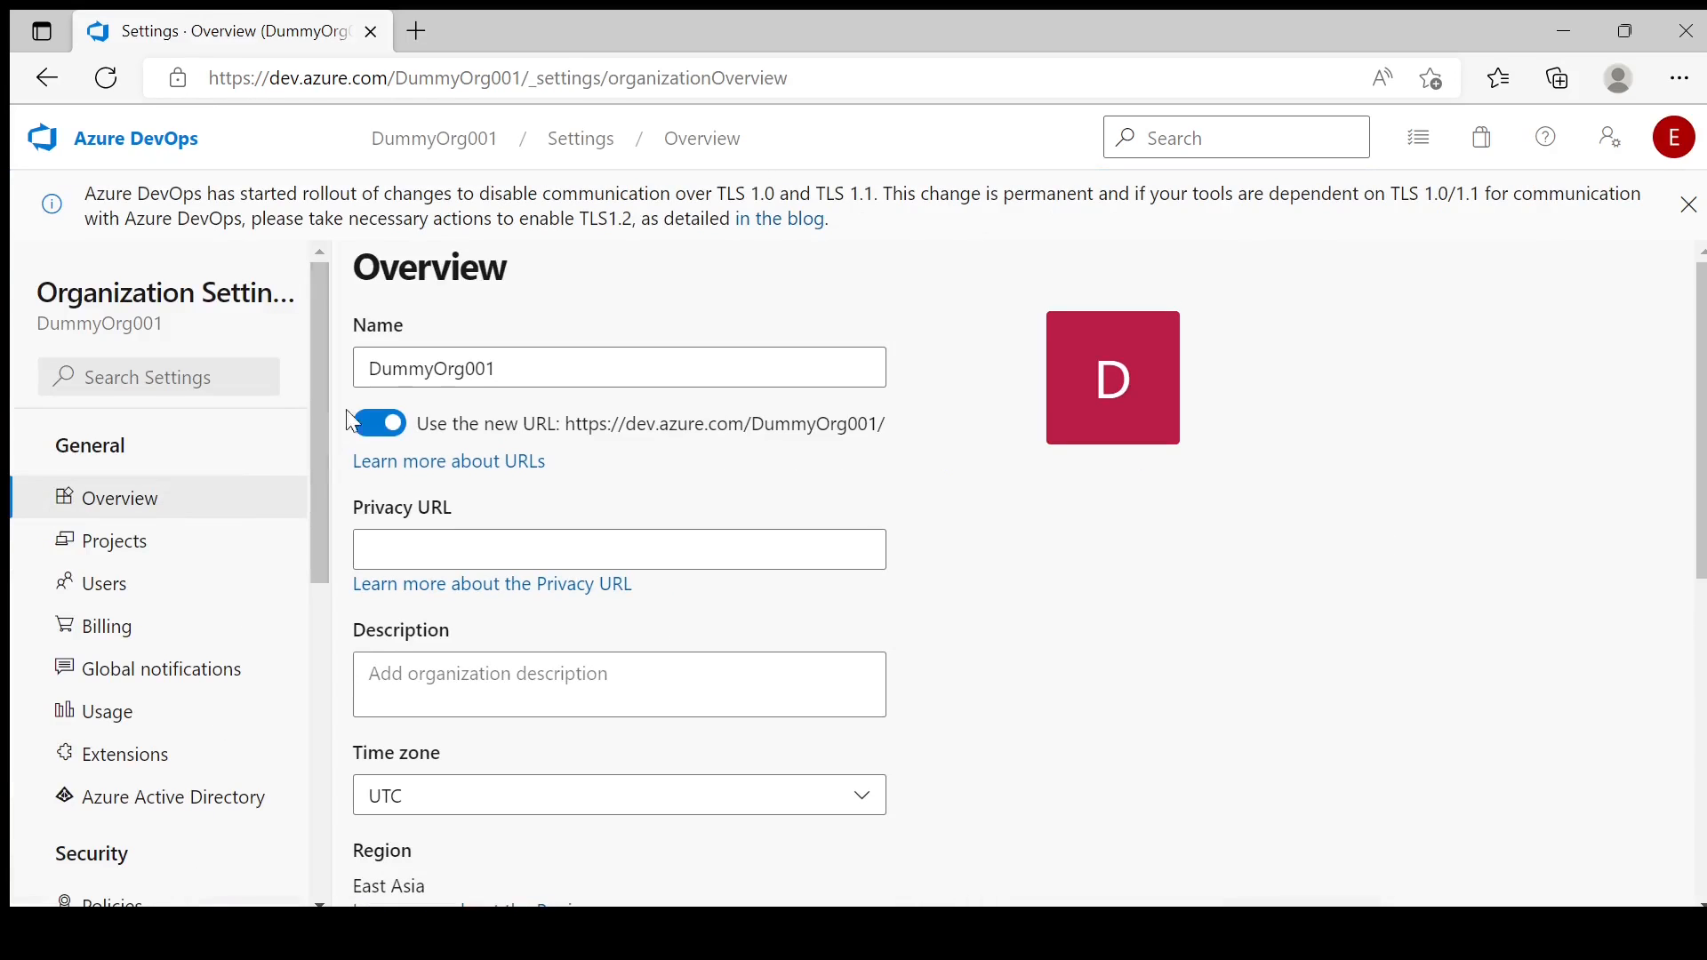
double_click(536, 365)
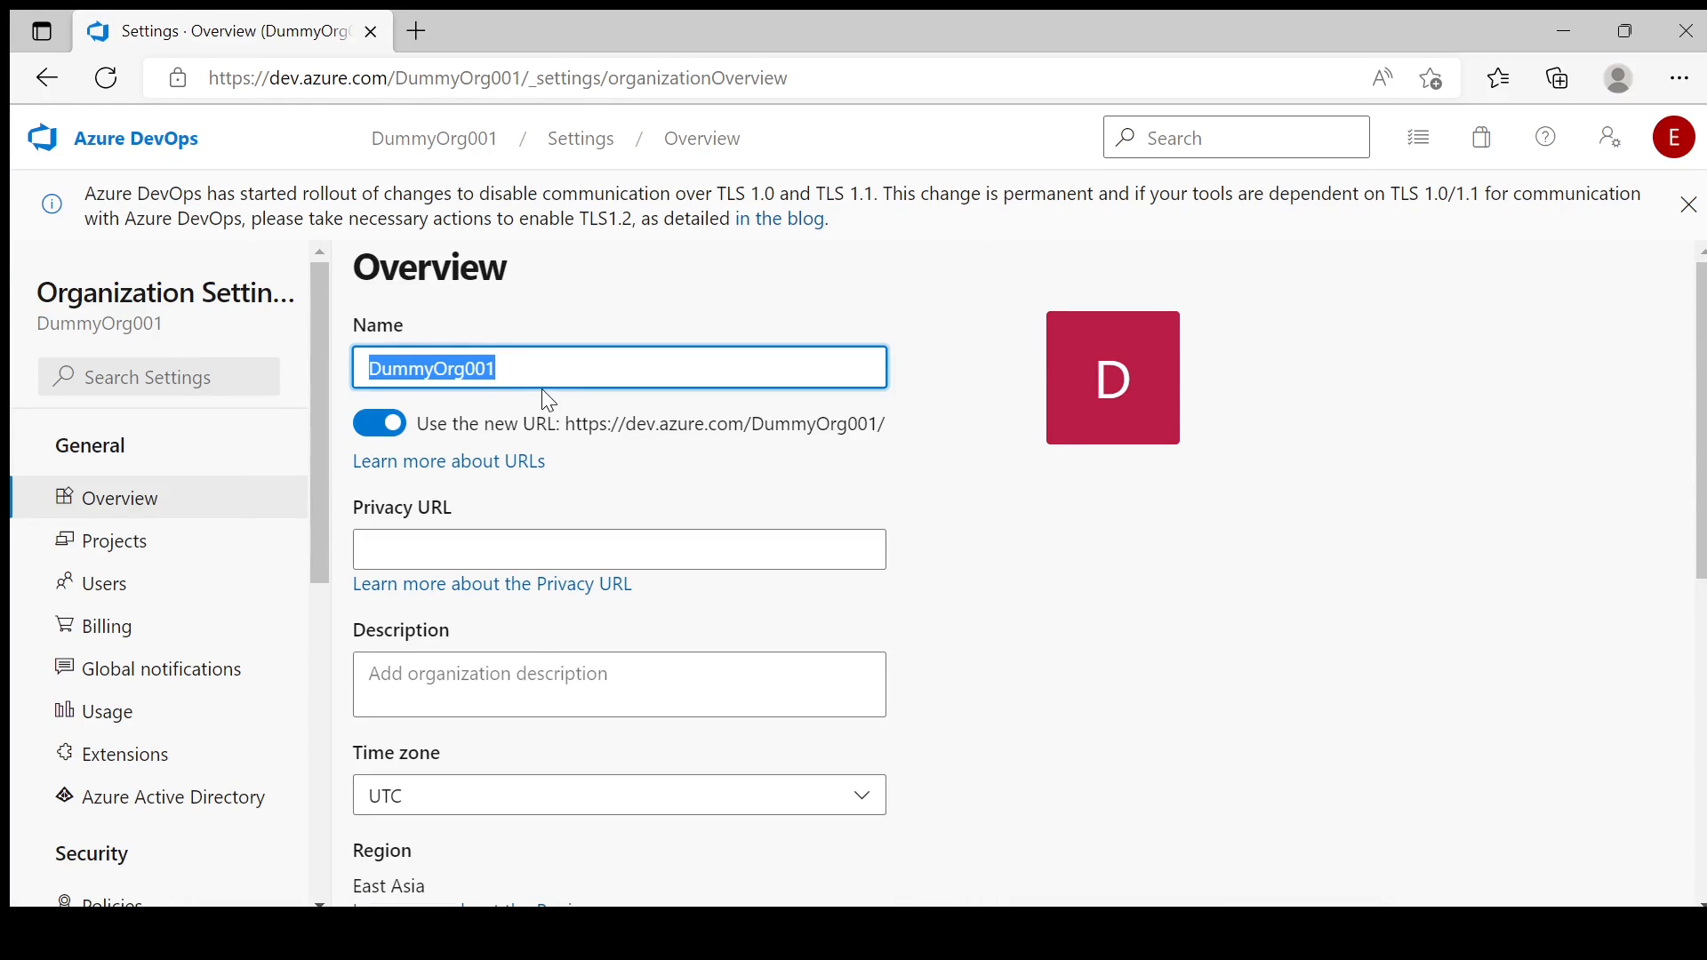
text(Quic)
text(Qui)
key(BackSpace)
key(BackSpace)
key(BackSpace)
text(kGuide02)
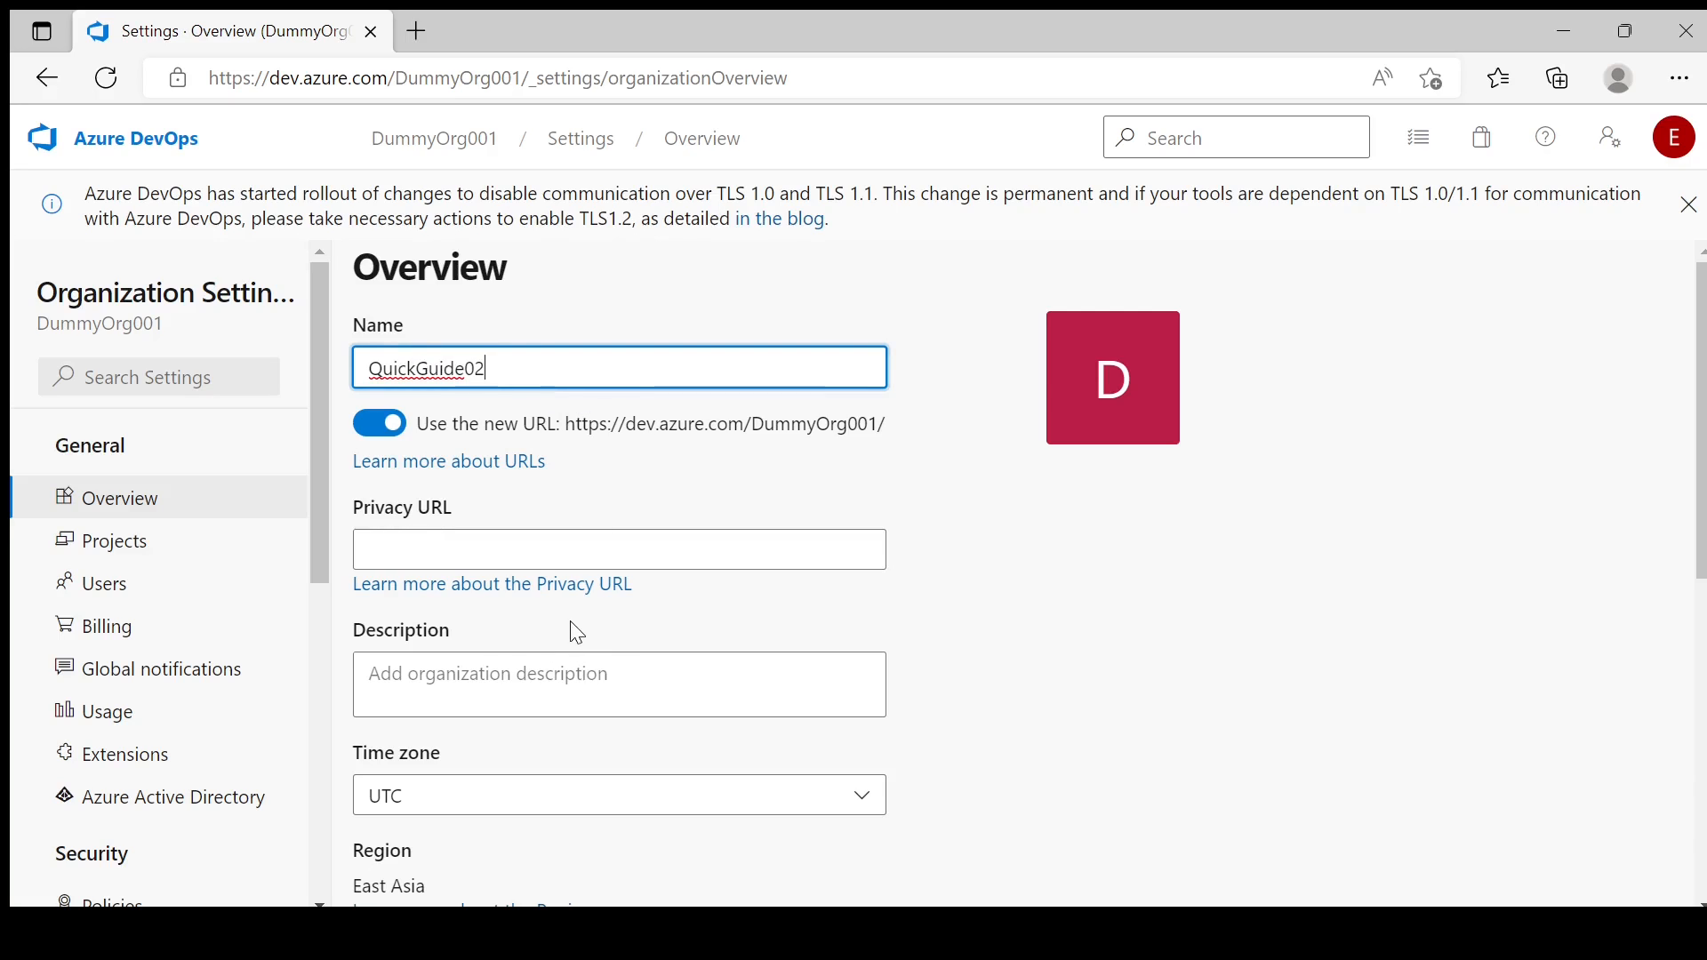
scroll(926, 680, down, 1)
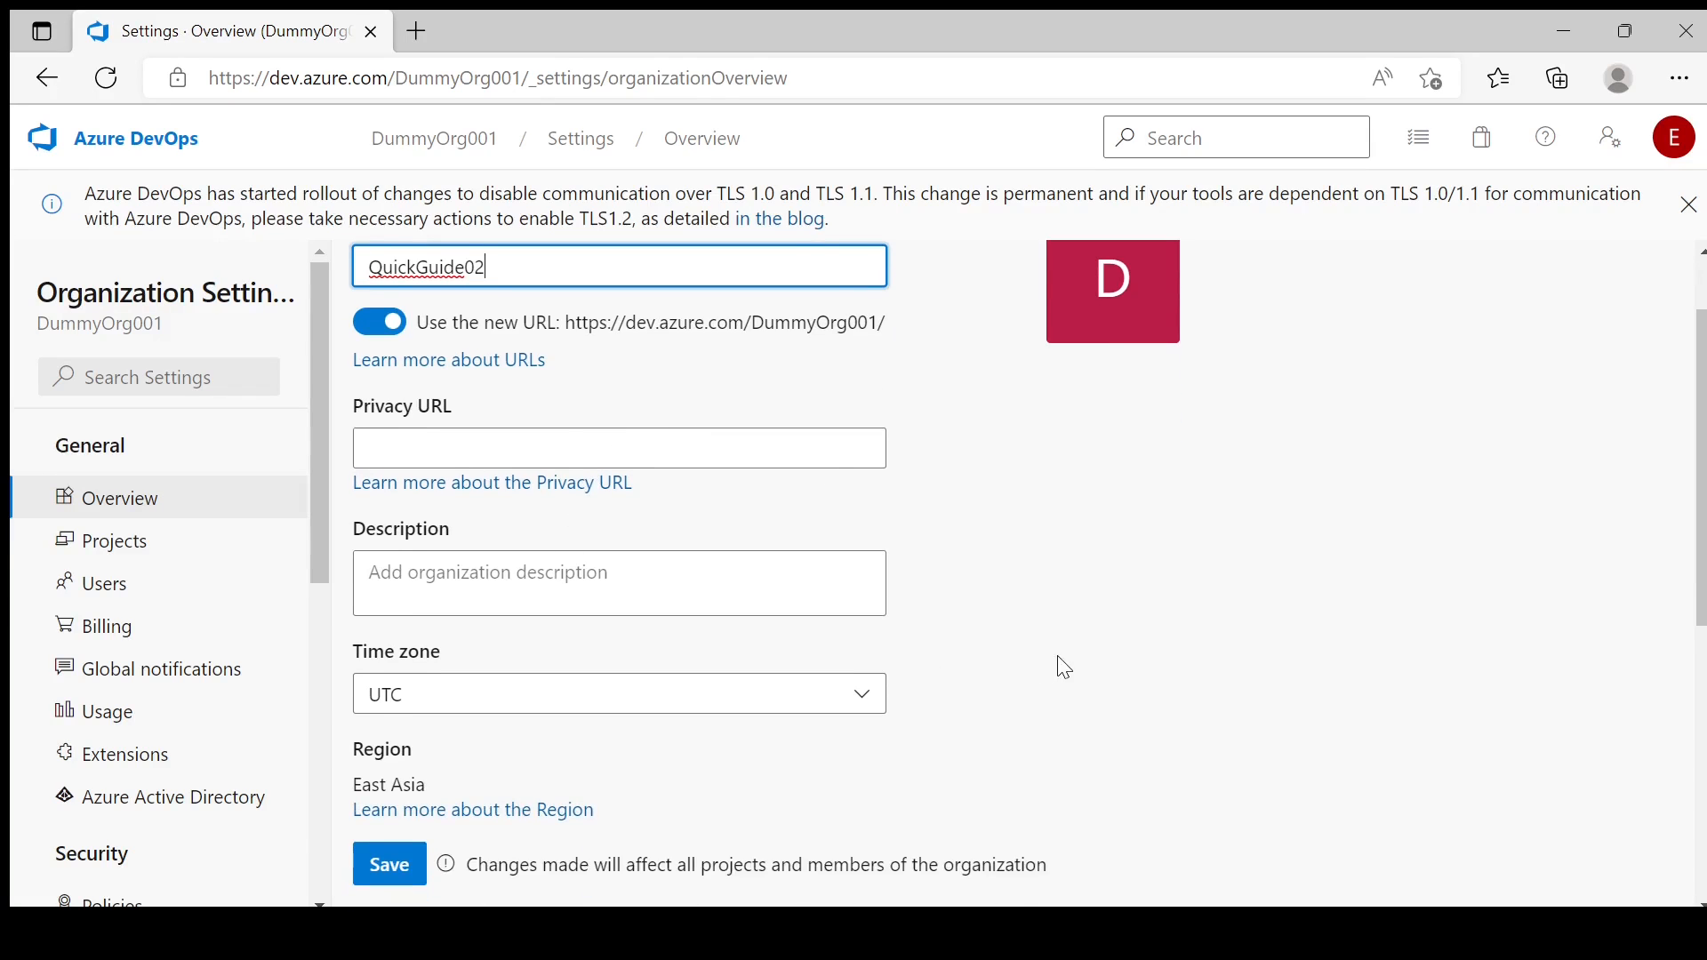
click(375, 865)
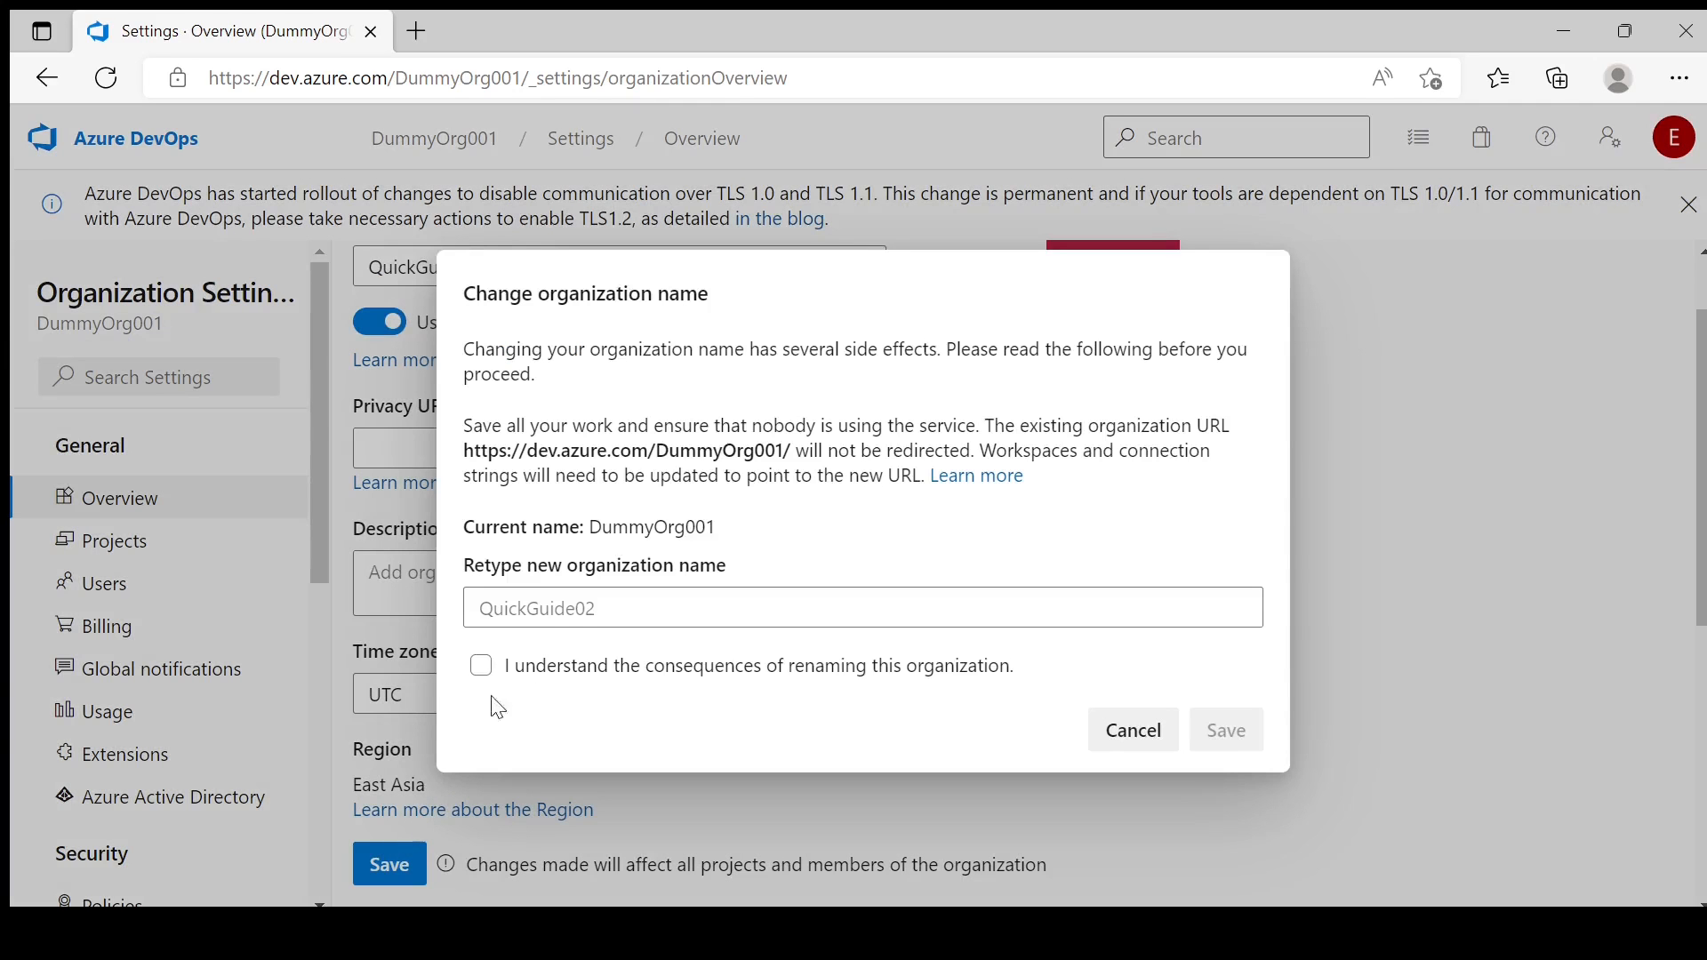
Confirm the organization rename by re-entering QuickGuide02, acknowledging the consequences and saving
double_click(669, 527)
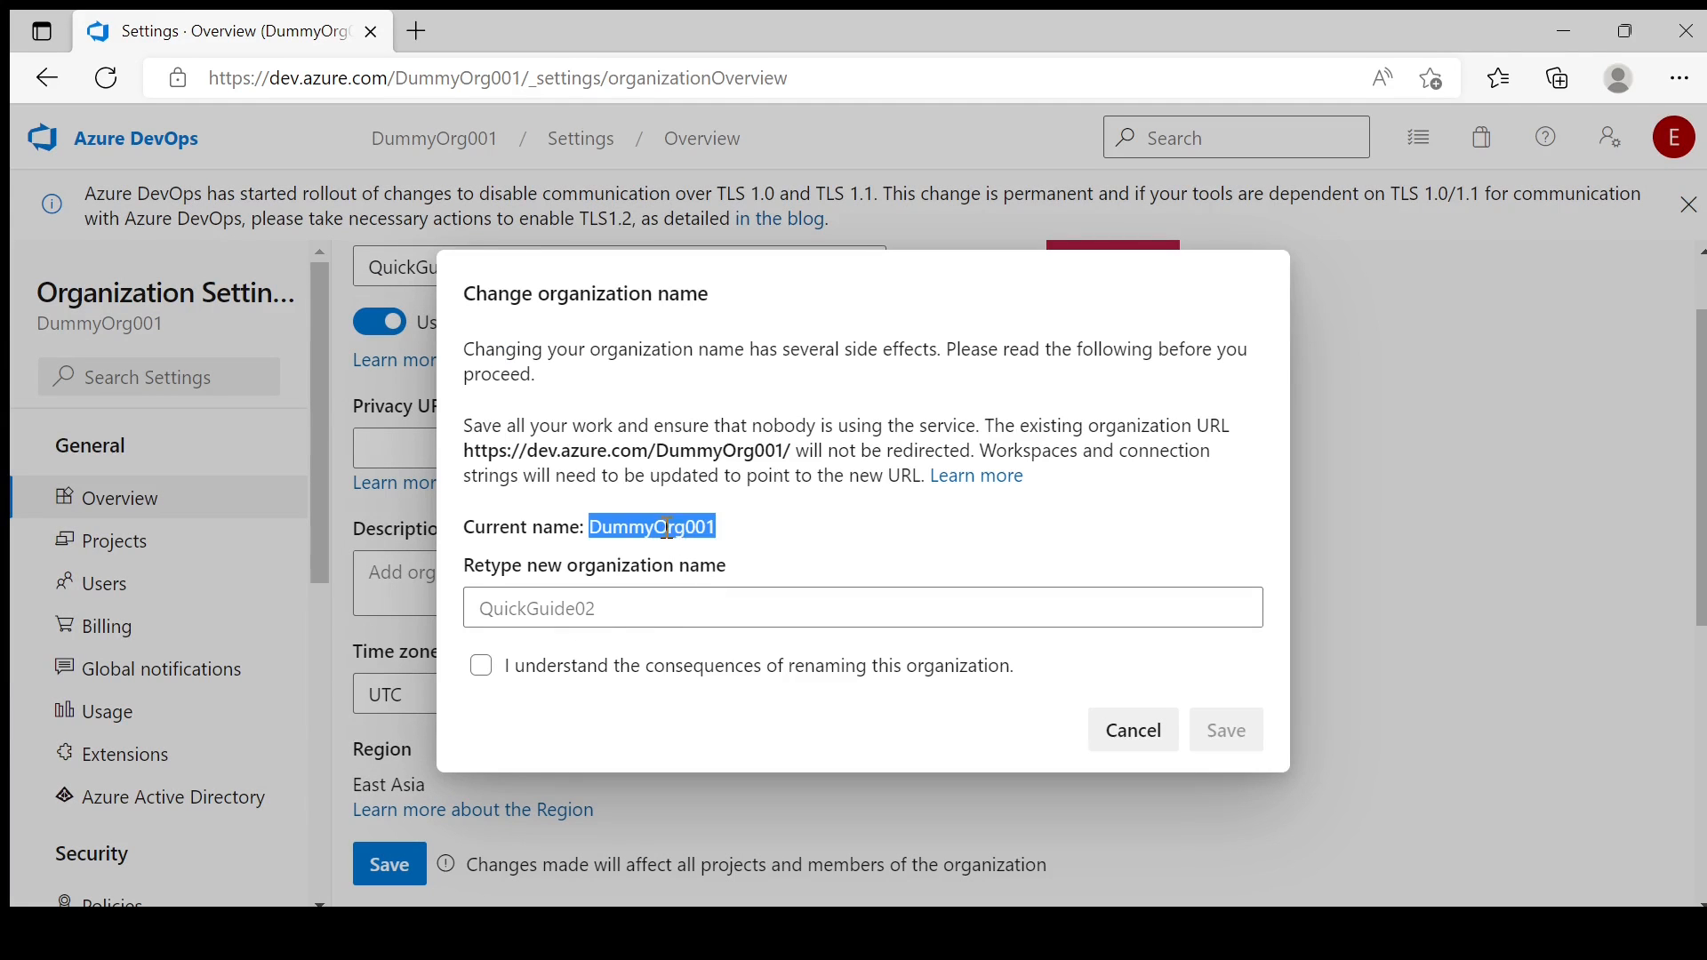
click(630, 616)
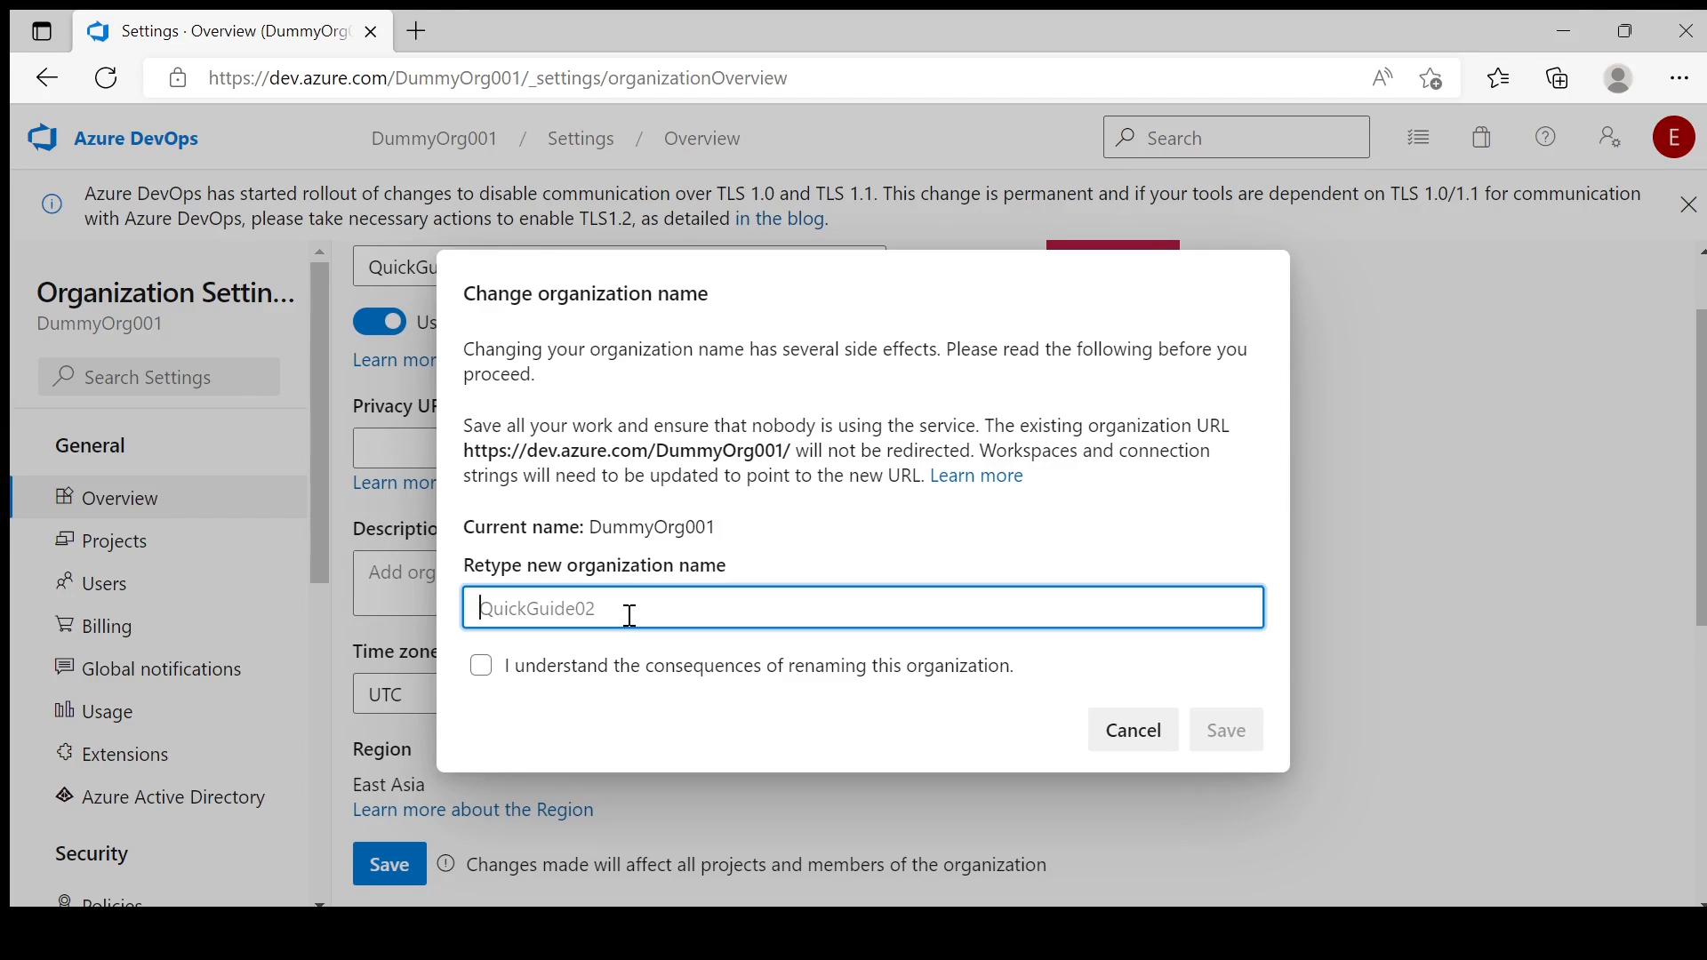
text(Quic)
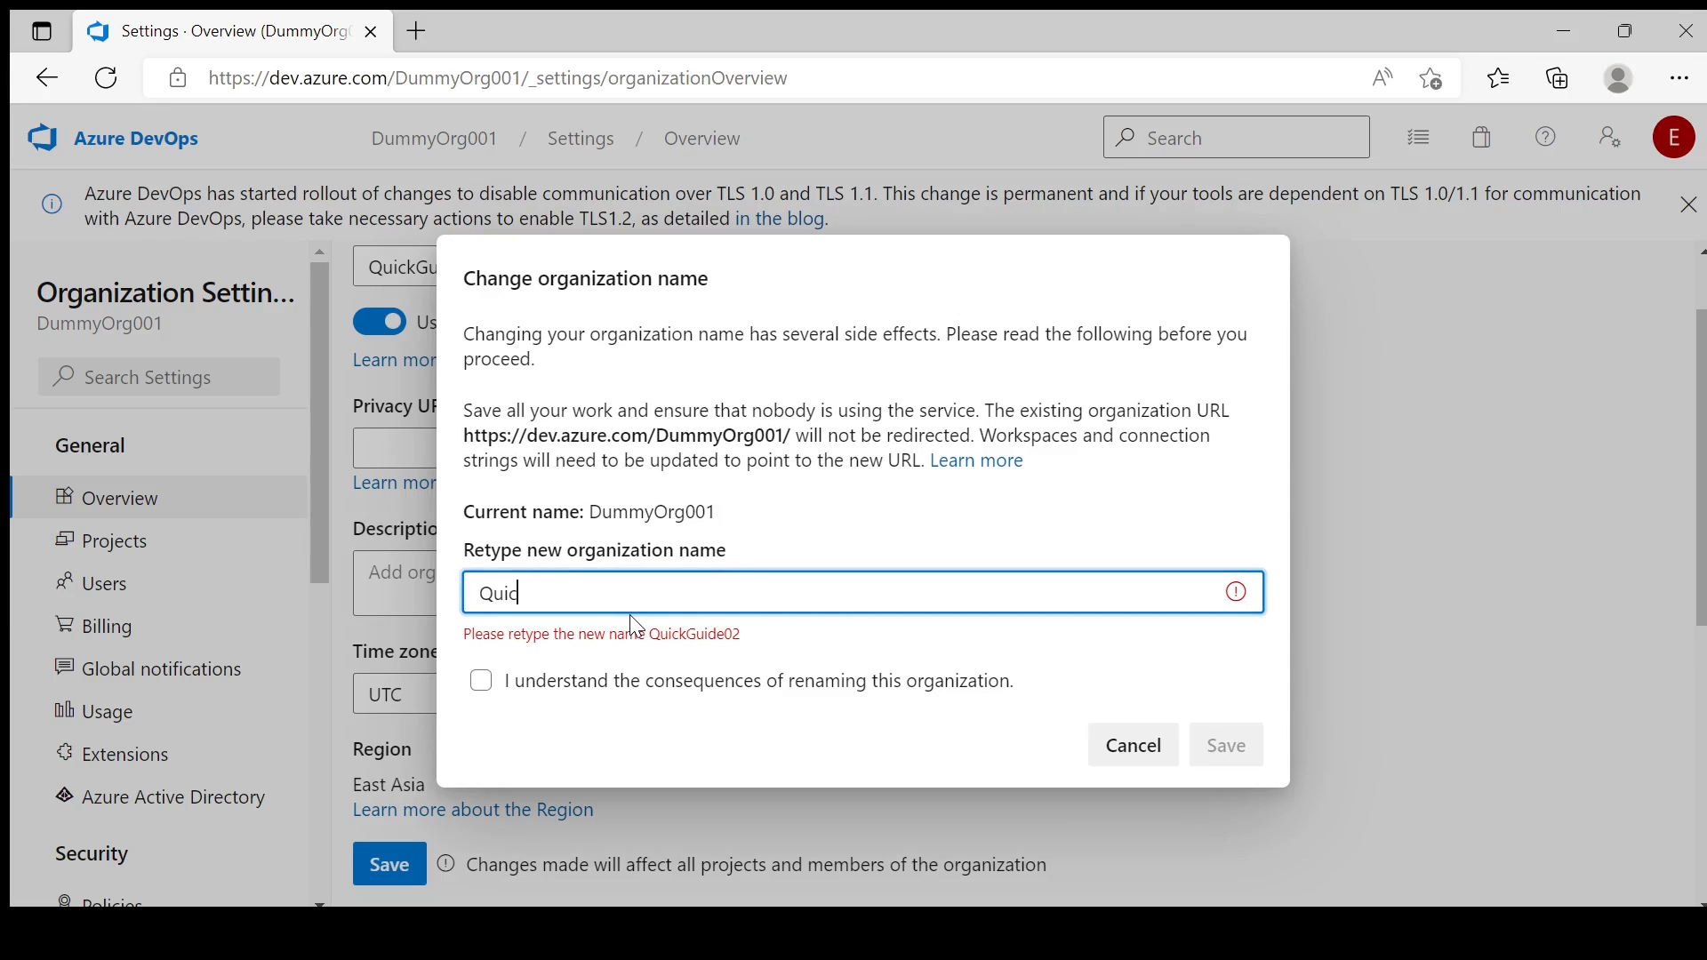
double_click(693, 635)
key(ctrl+c)
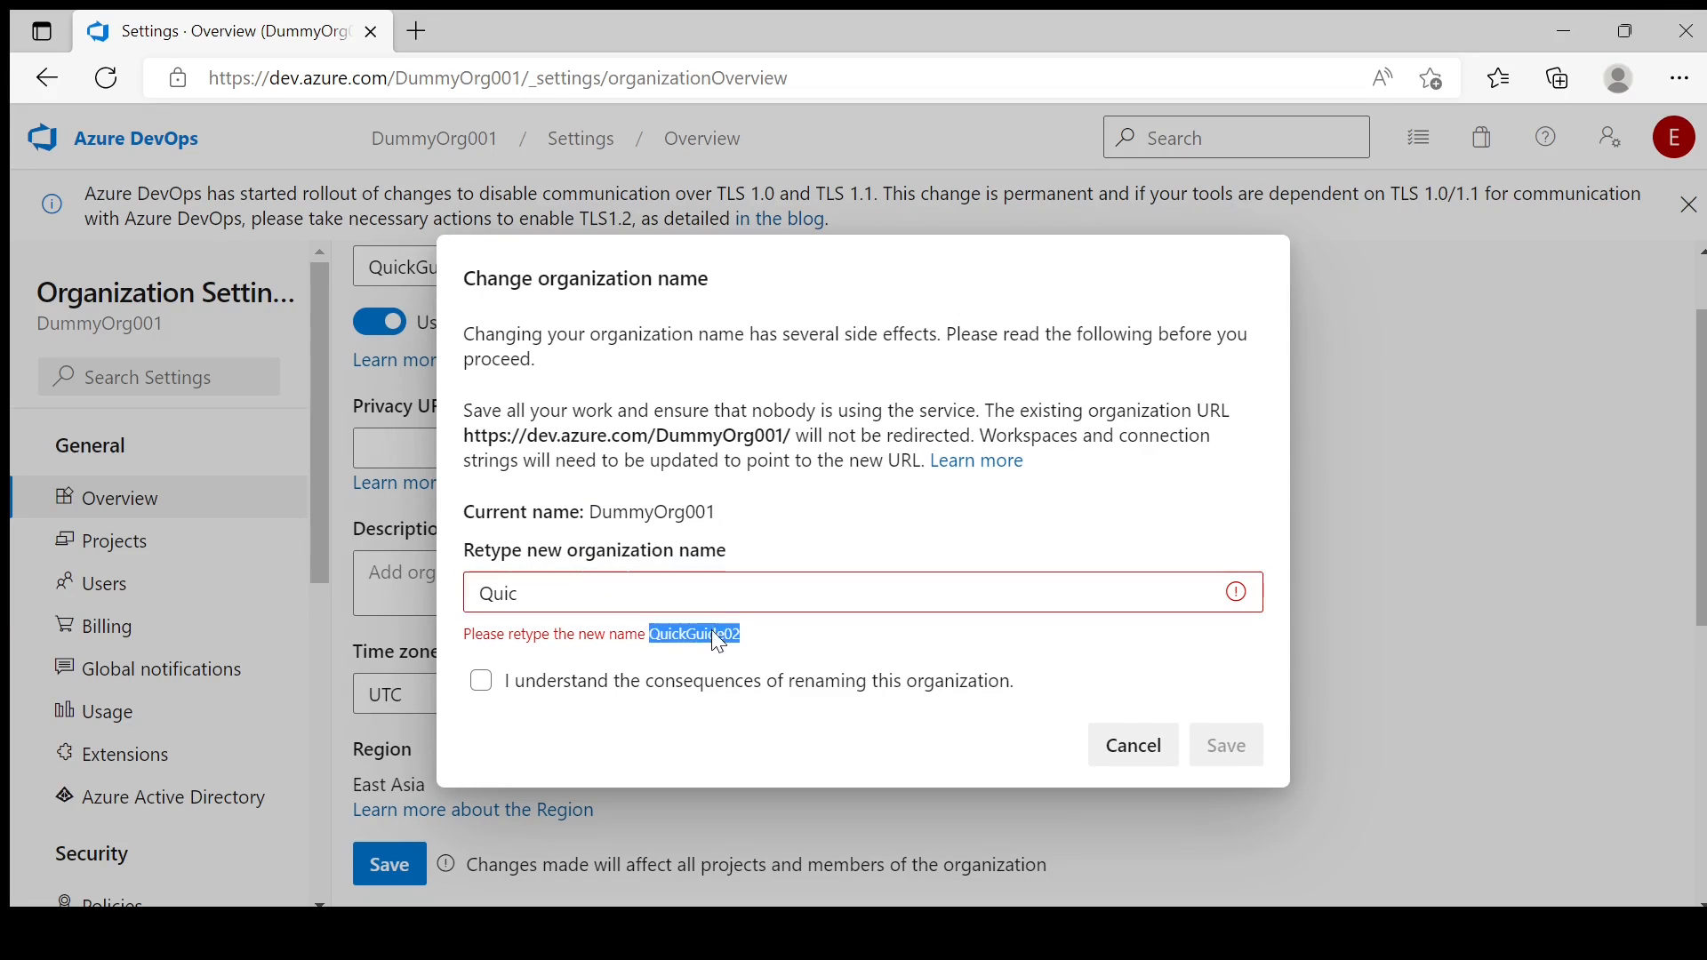
double_click(562, 595)
key(ctrl+v)
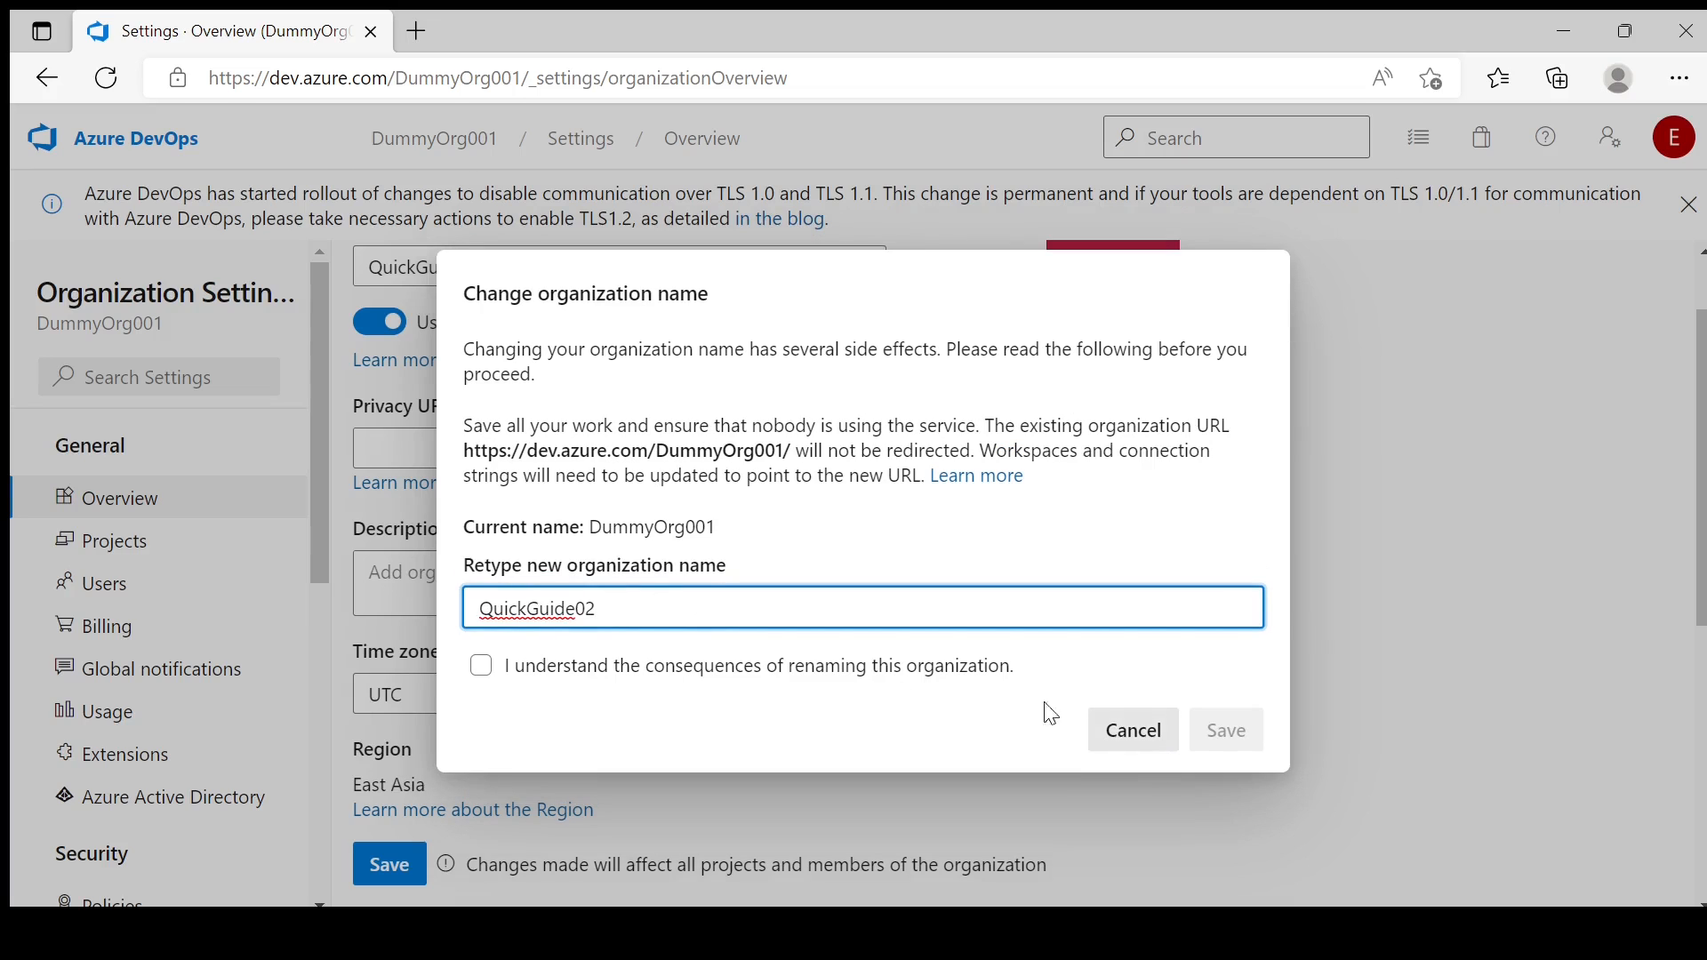
click(479, 669)
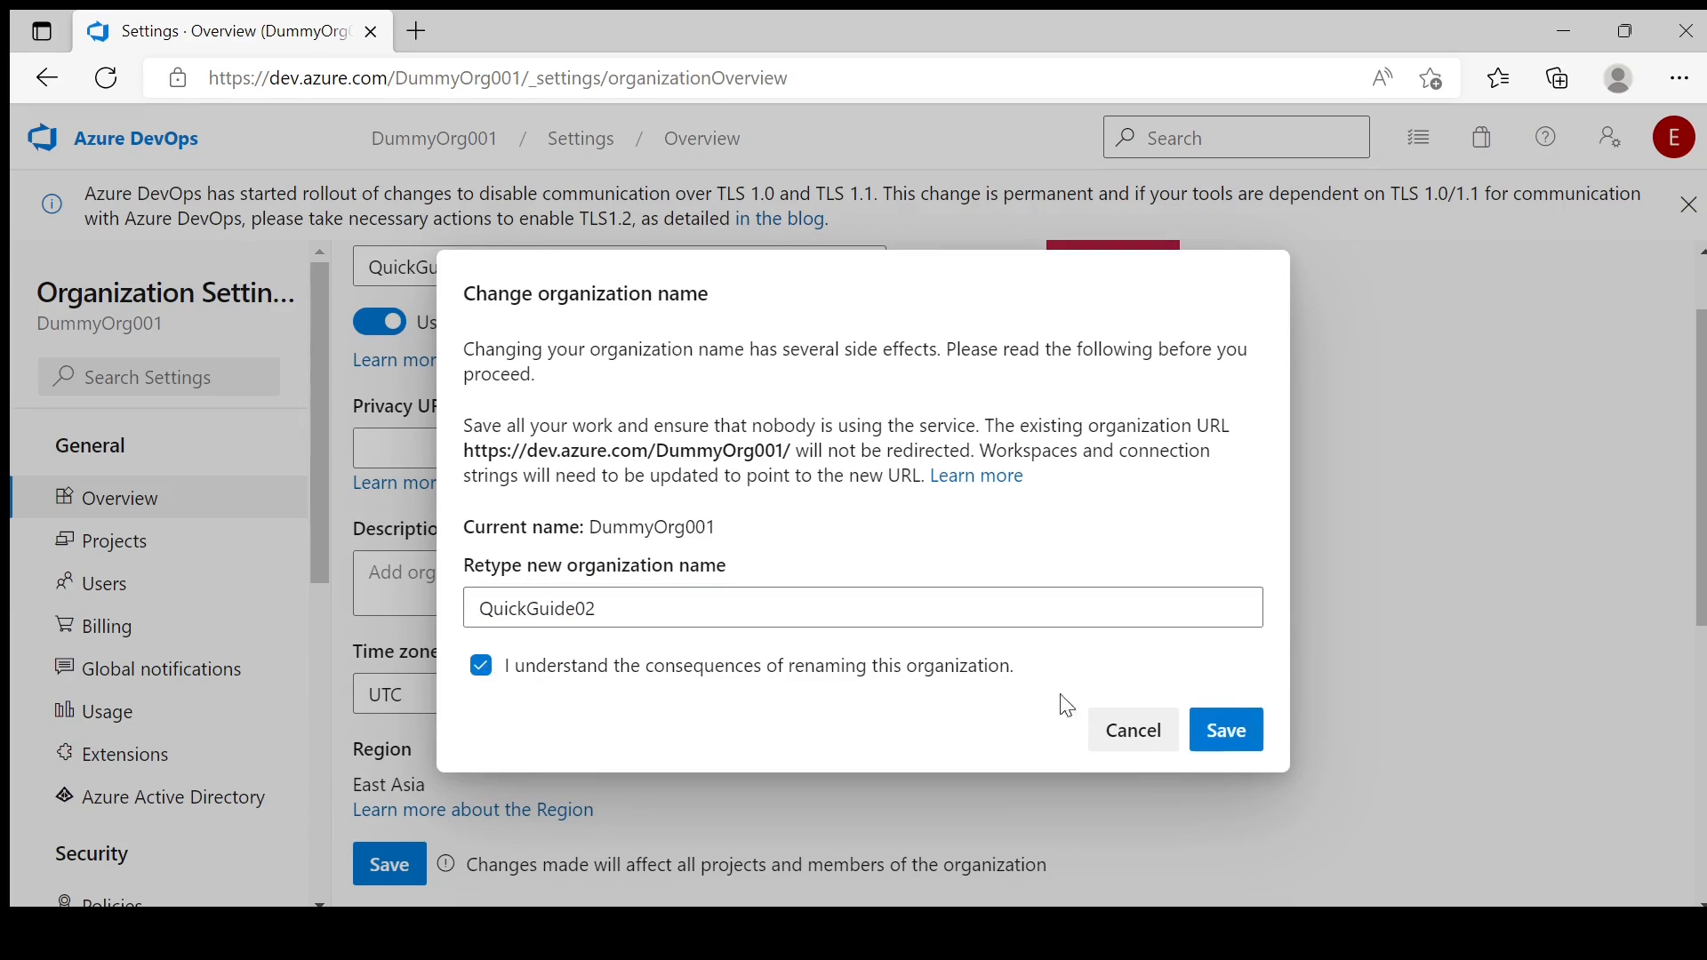
click(1223, 731)
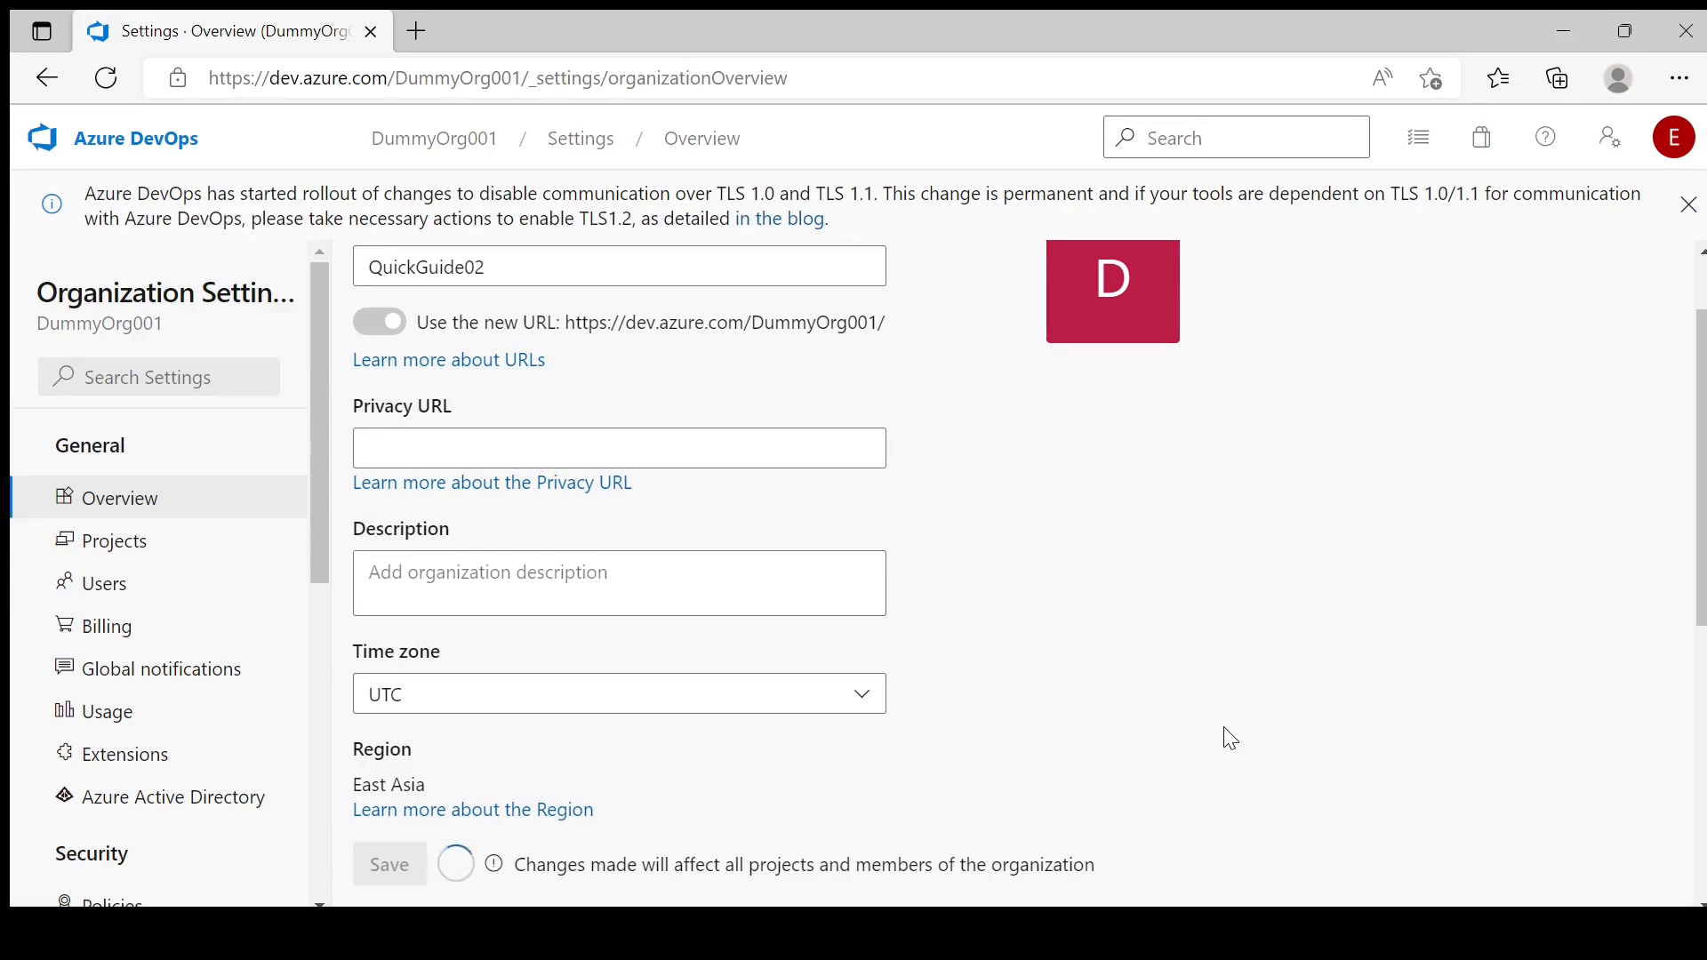
Return to the organization list and open the organization settings of QuickGuide02
click(141, 158)
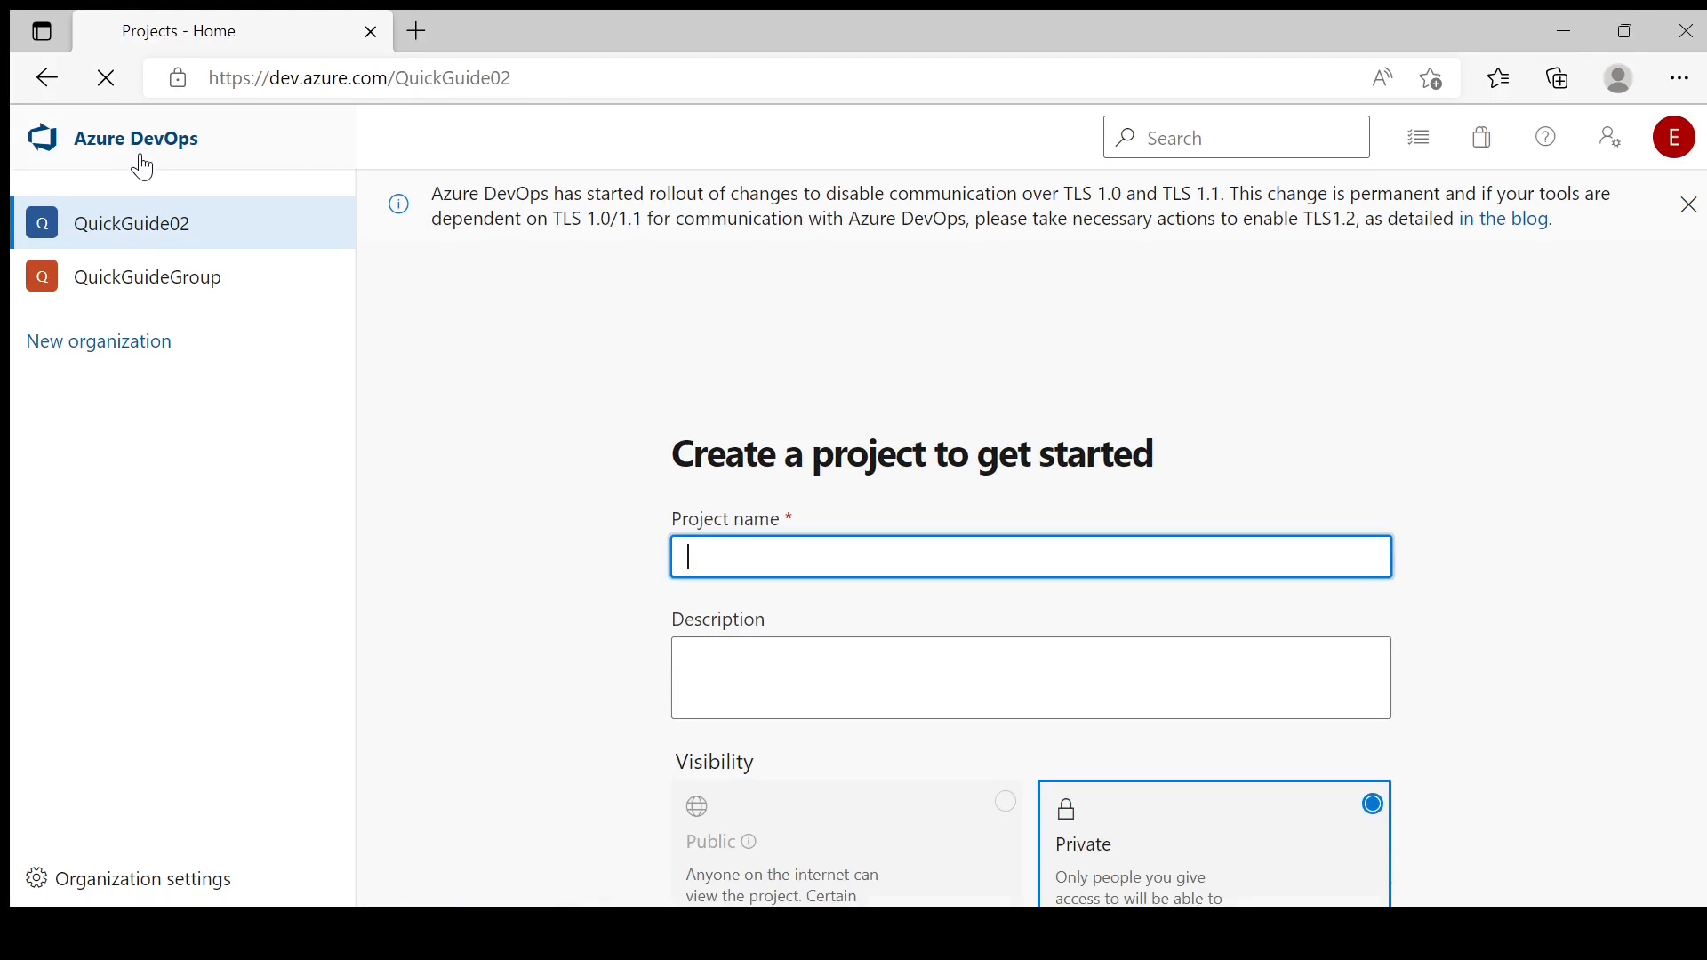
click(156, 233)
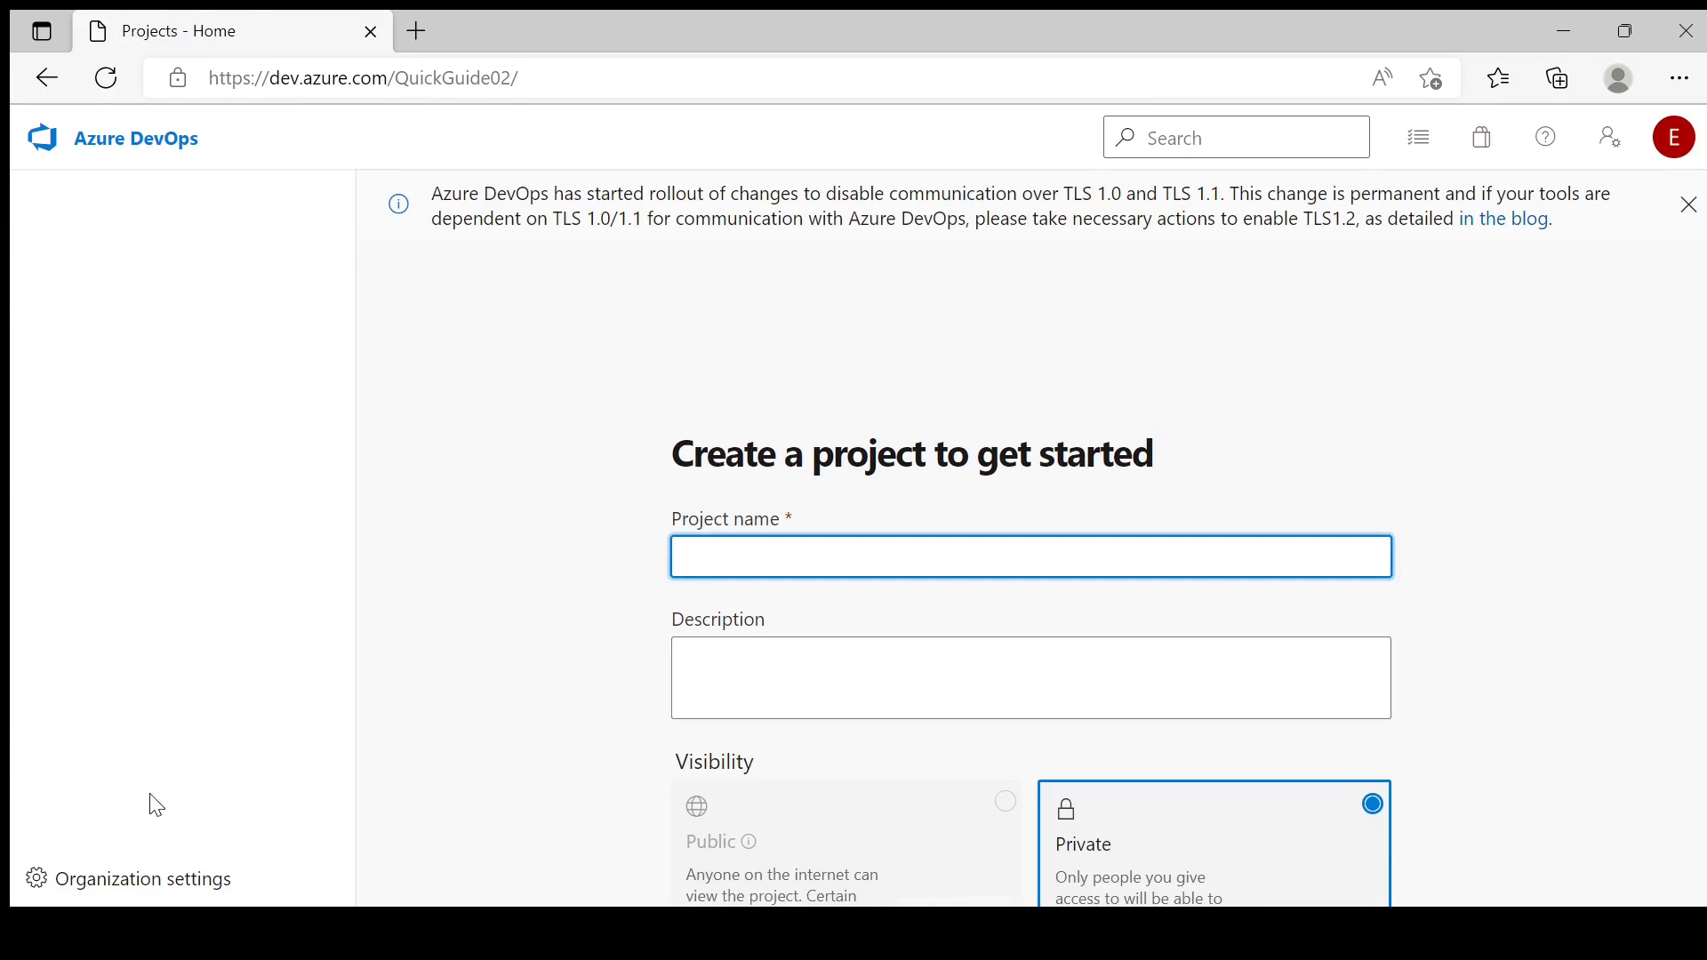
click(158, 882)
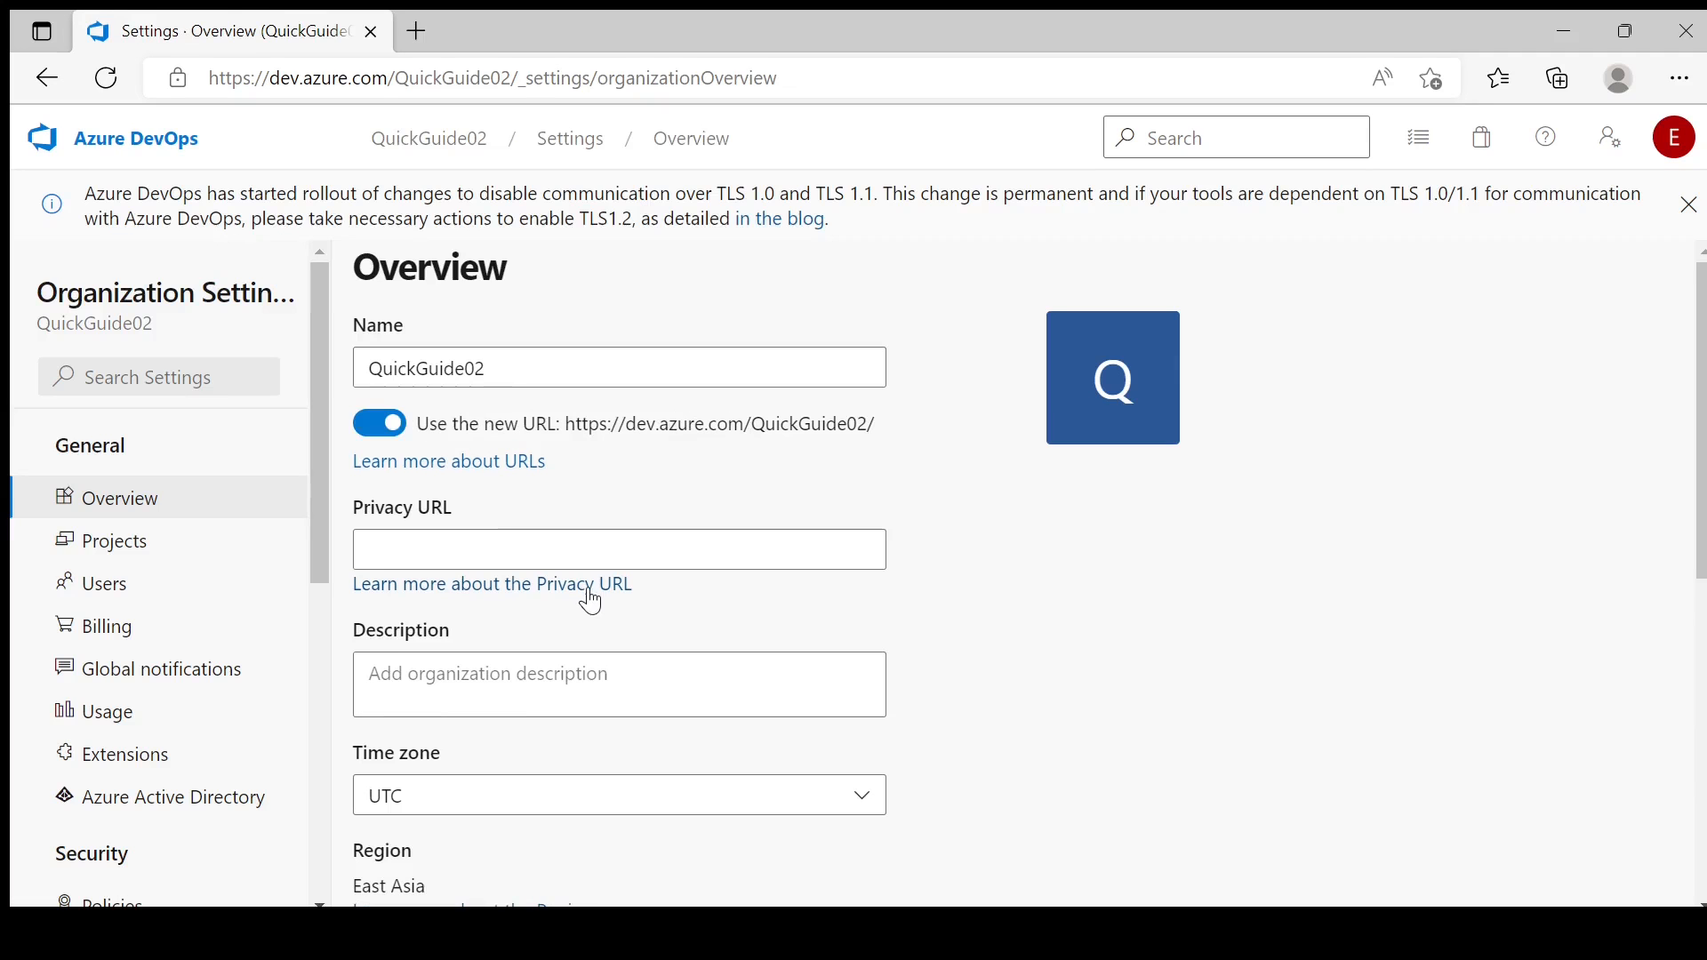
Delete the QuickGuide02 organization, entering its name as confirmation
scroll(617, 562, down, 5)
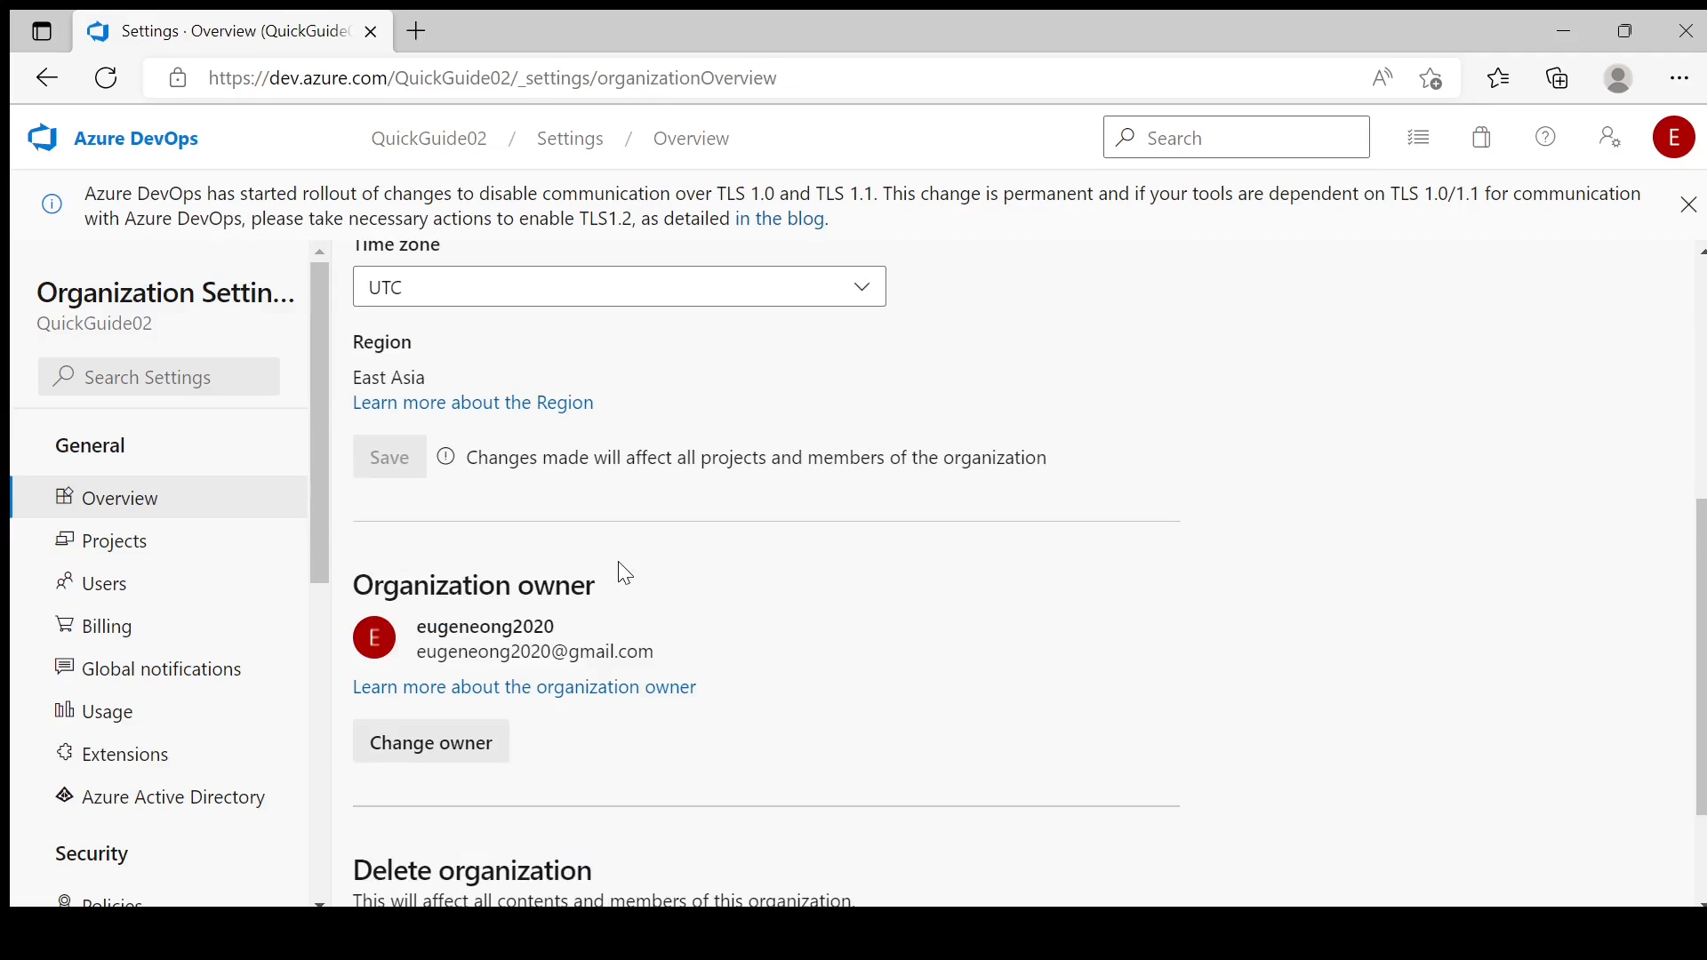
scroll(625, 573, down, 2)
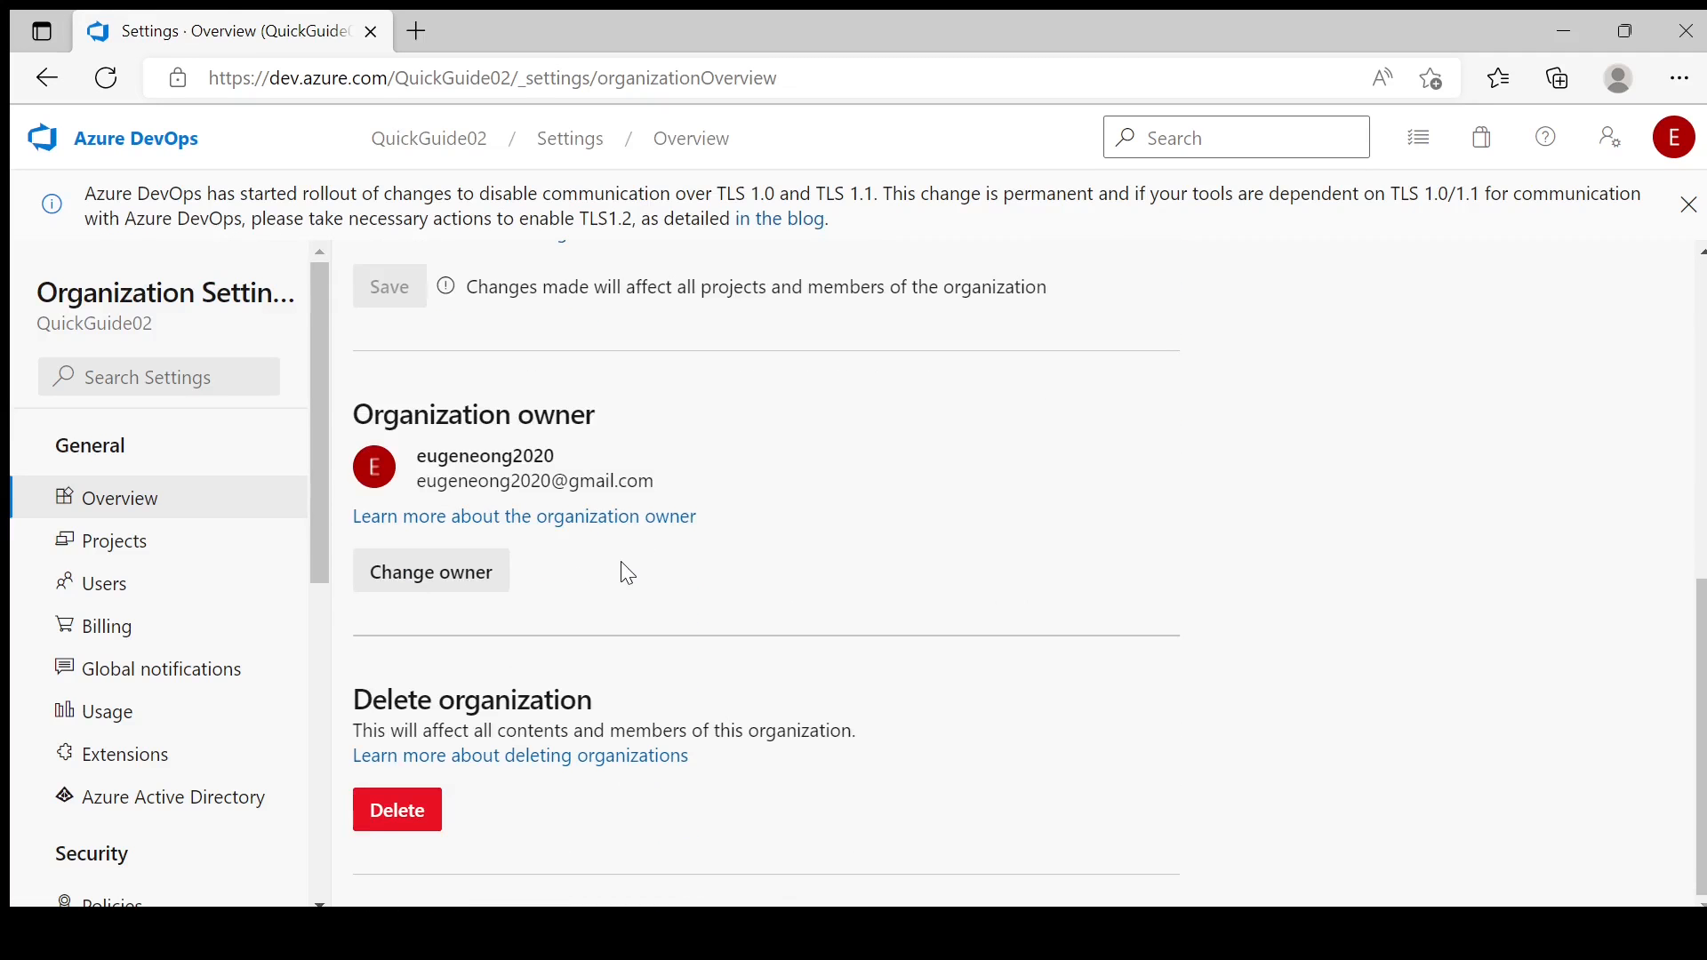
click(401, 811)
double_click(828, 547)
key(ctrl+c)
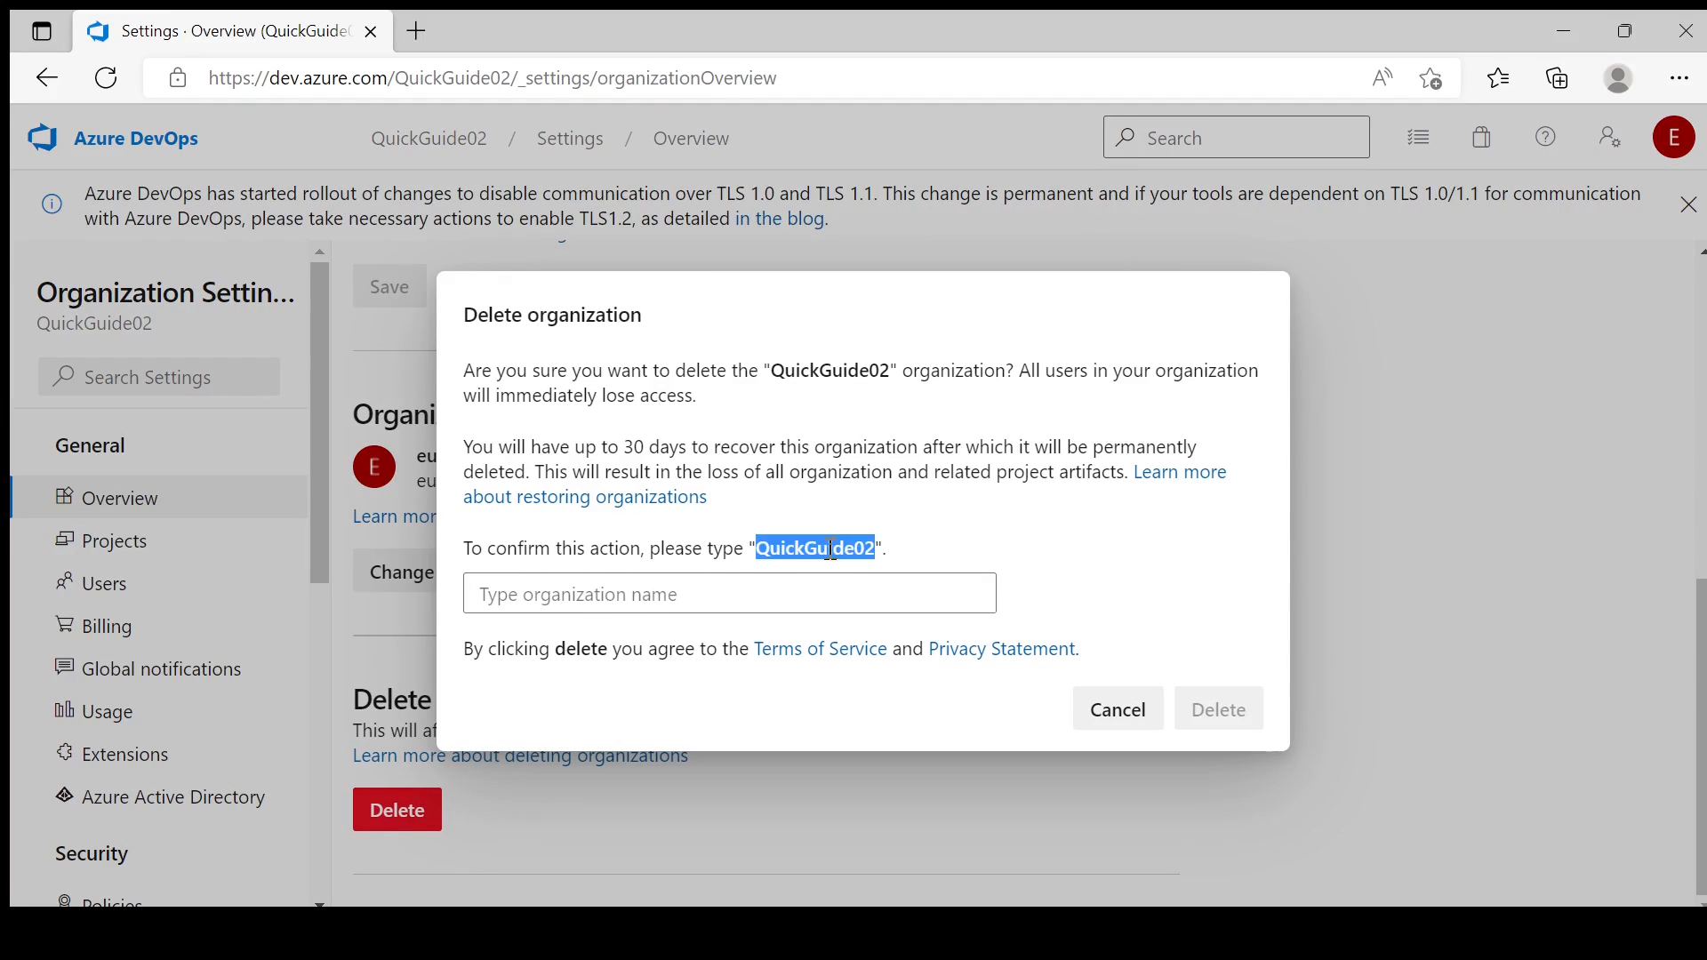
click(660, 589)
key(ctrl+v)
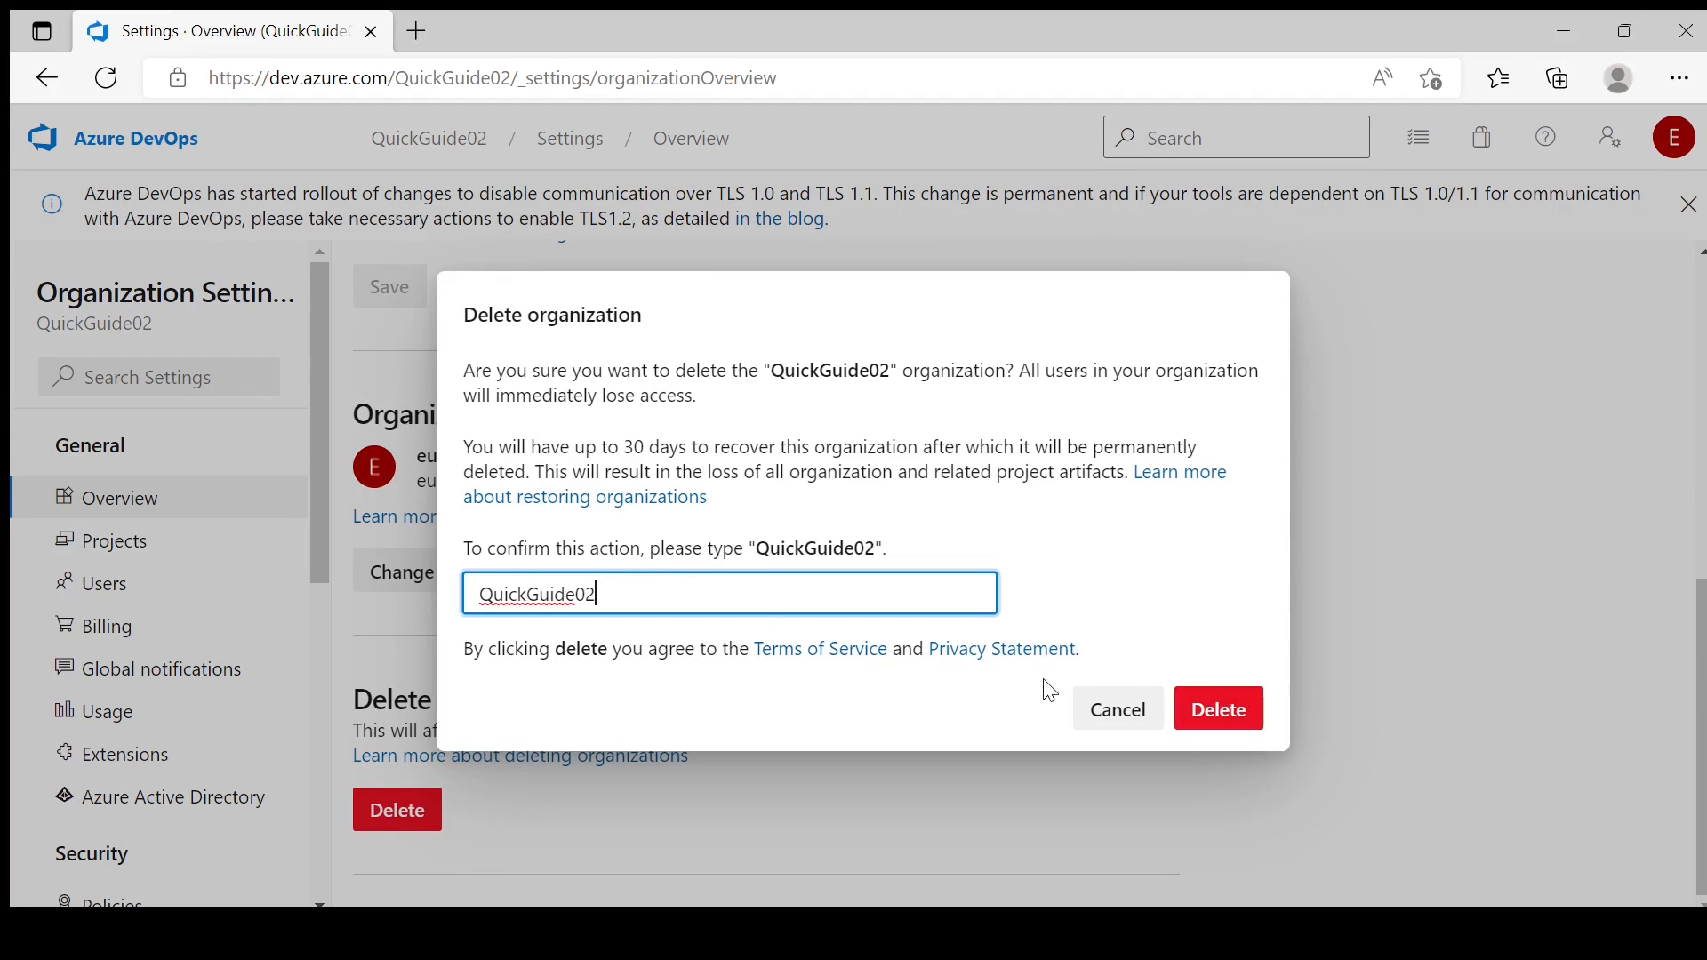
click(1191, 707)
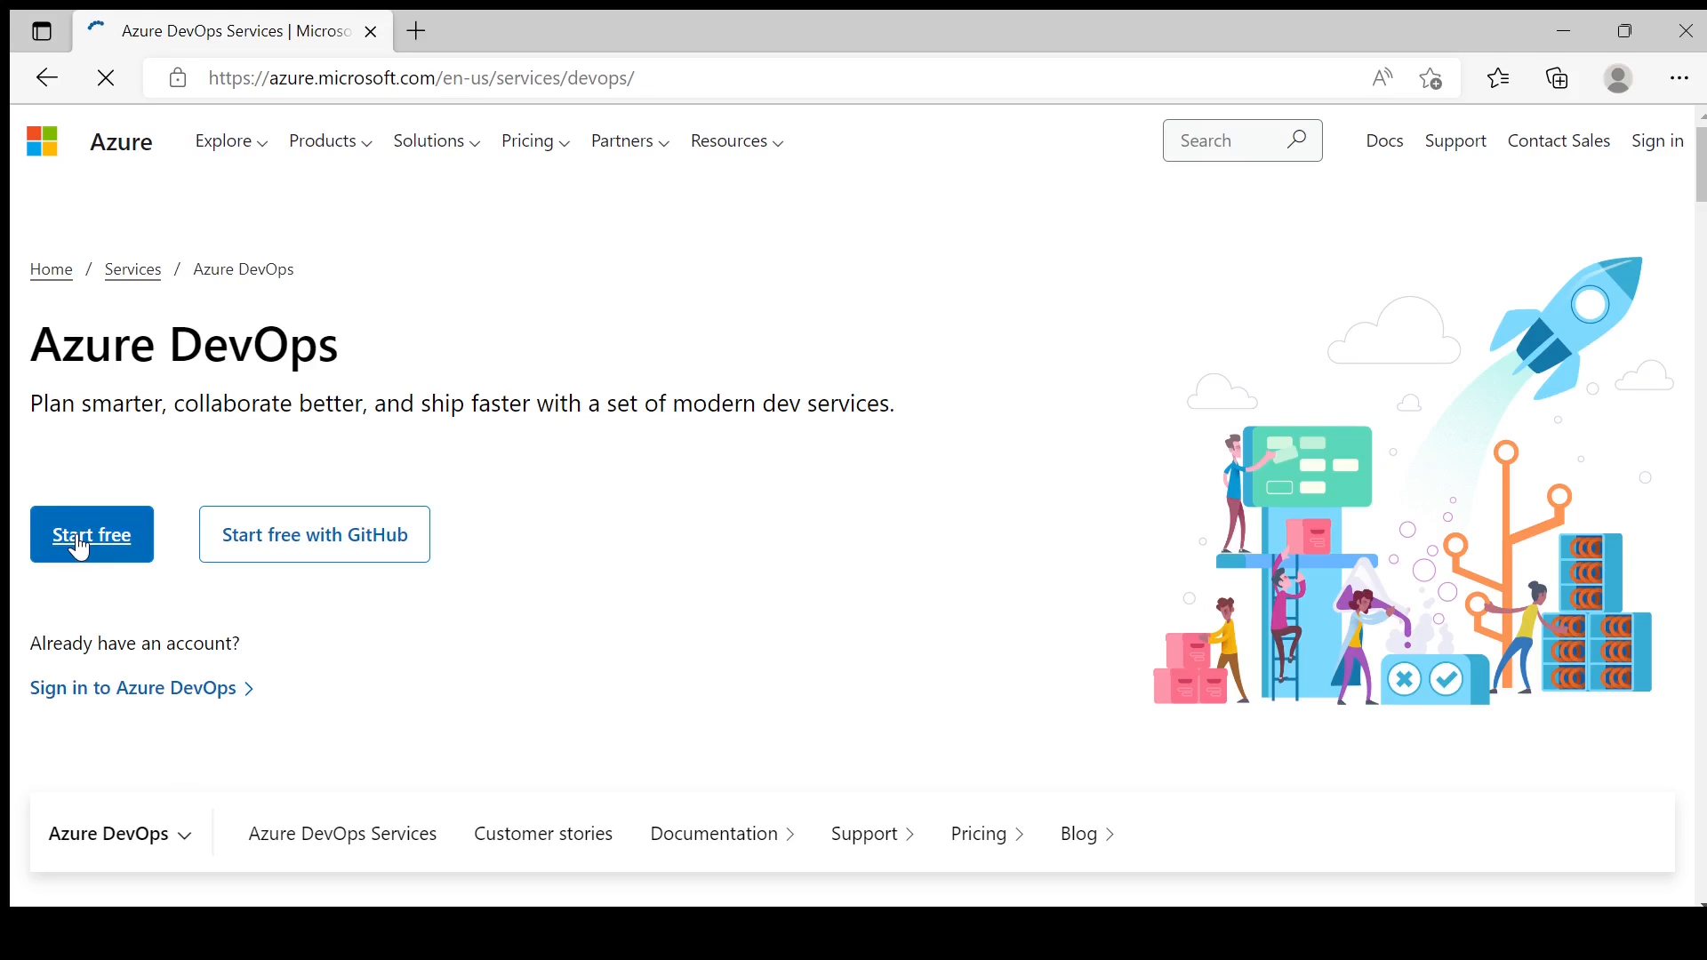
Reopen Azure DevOps from its product page and name the new project in QuickGuideGroup "Test Project"
click(83, 547)
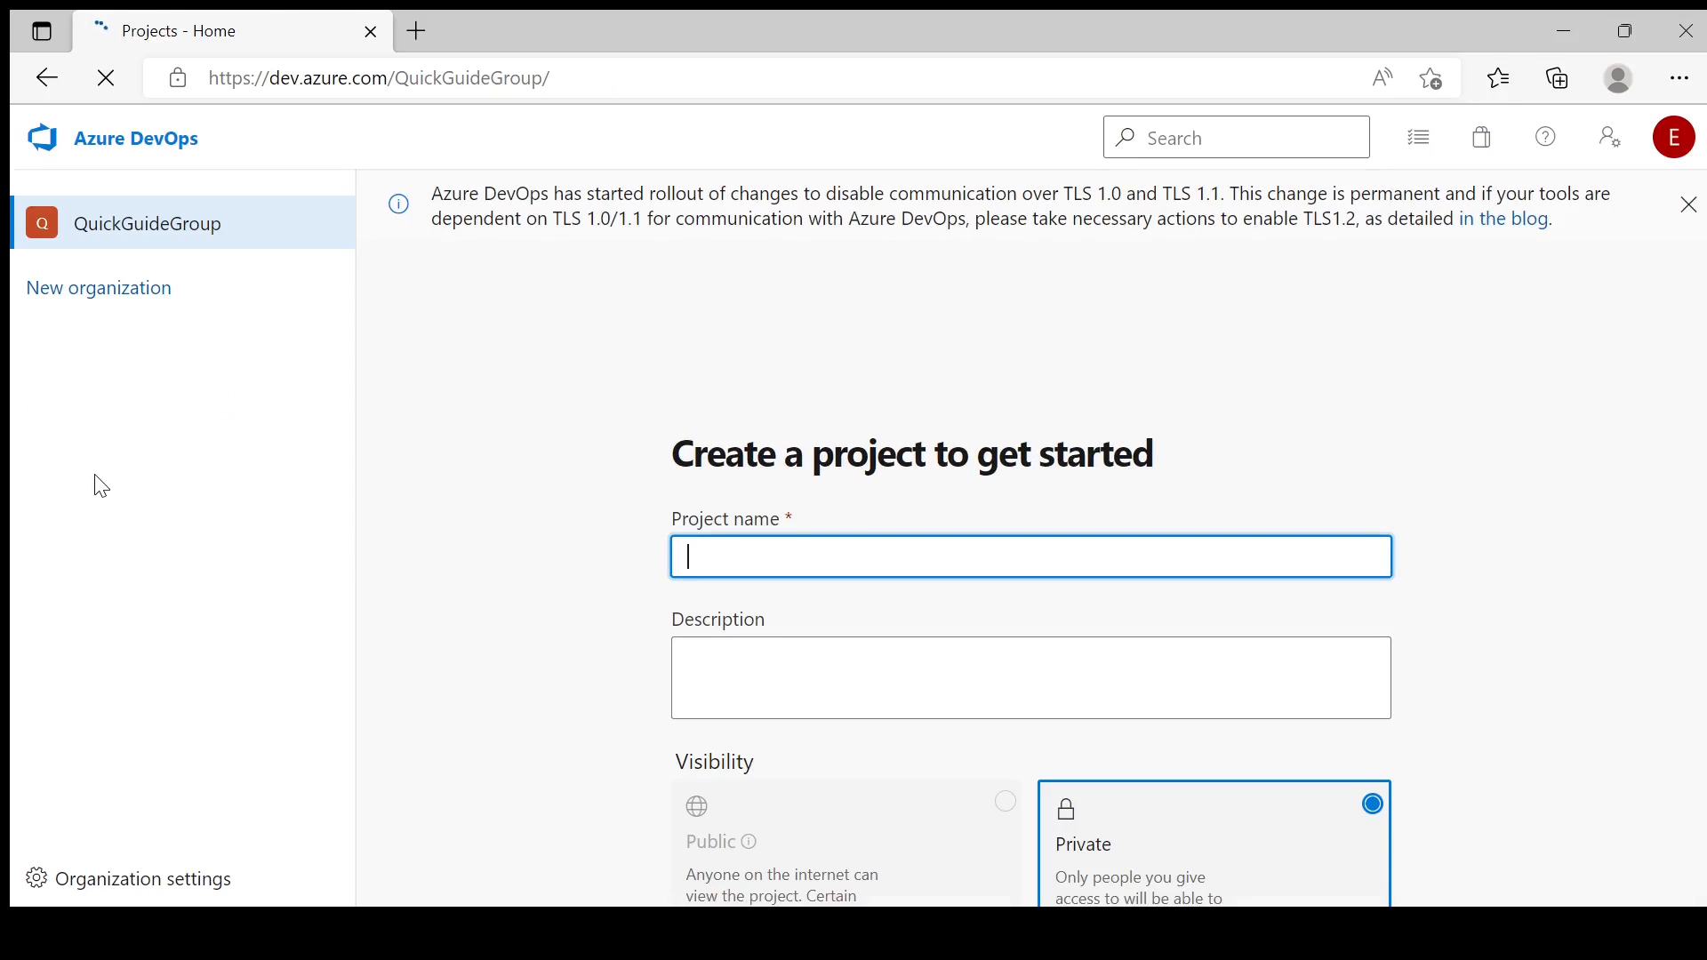
key(alt)
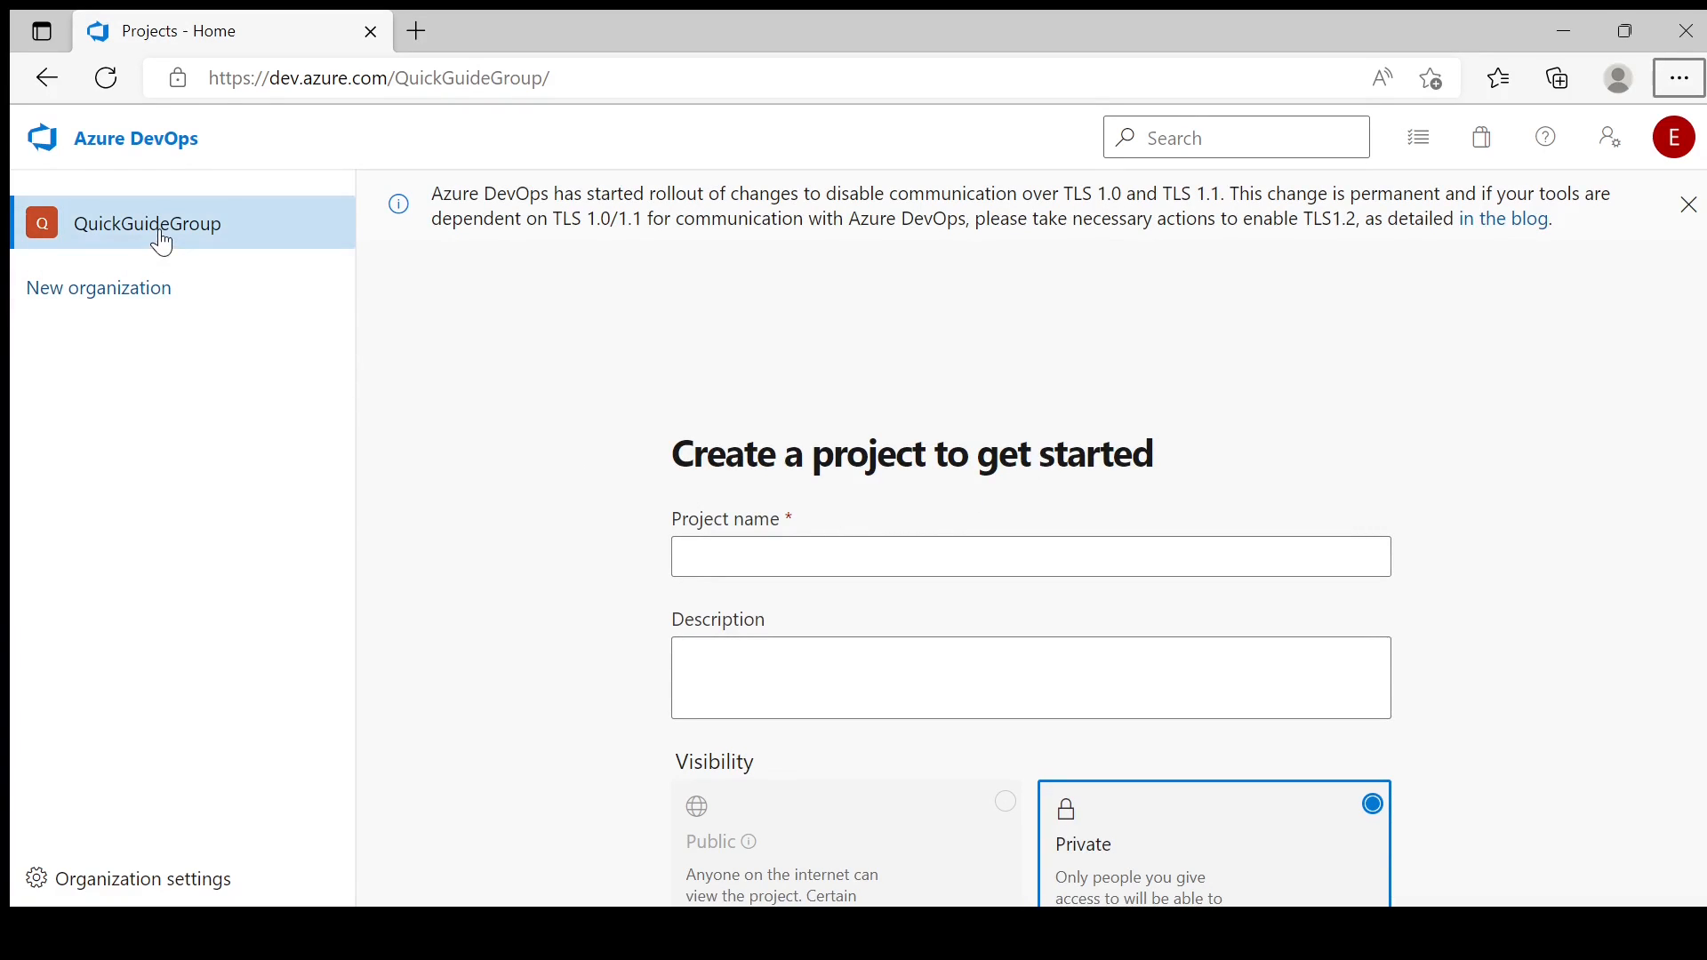
click(738, 562)
text(Test Project)
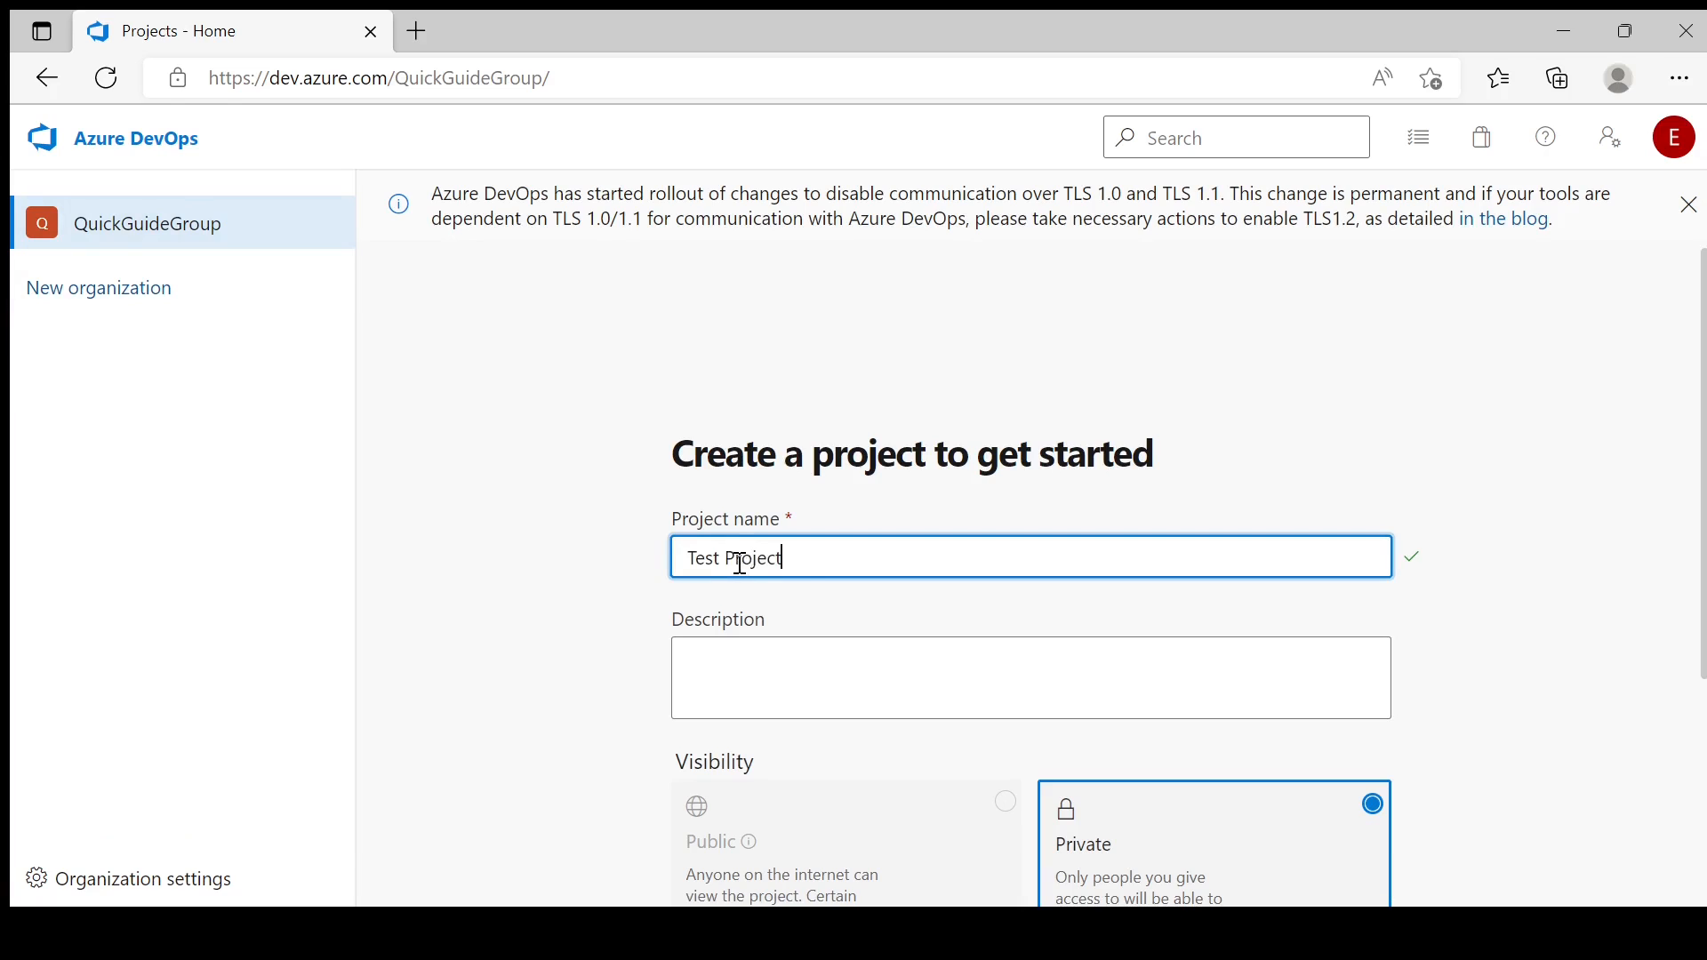
Set the project description to "Test Project on Azure Devops"
scroll(900, 572, down, 1)
click(776, 569)
text(Test Project)
text(on Azure De)
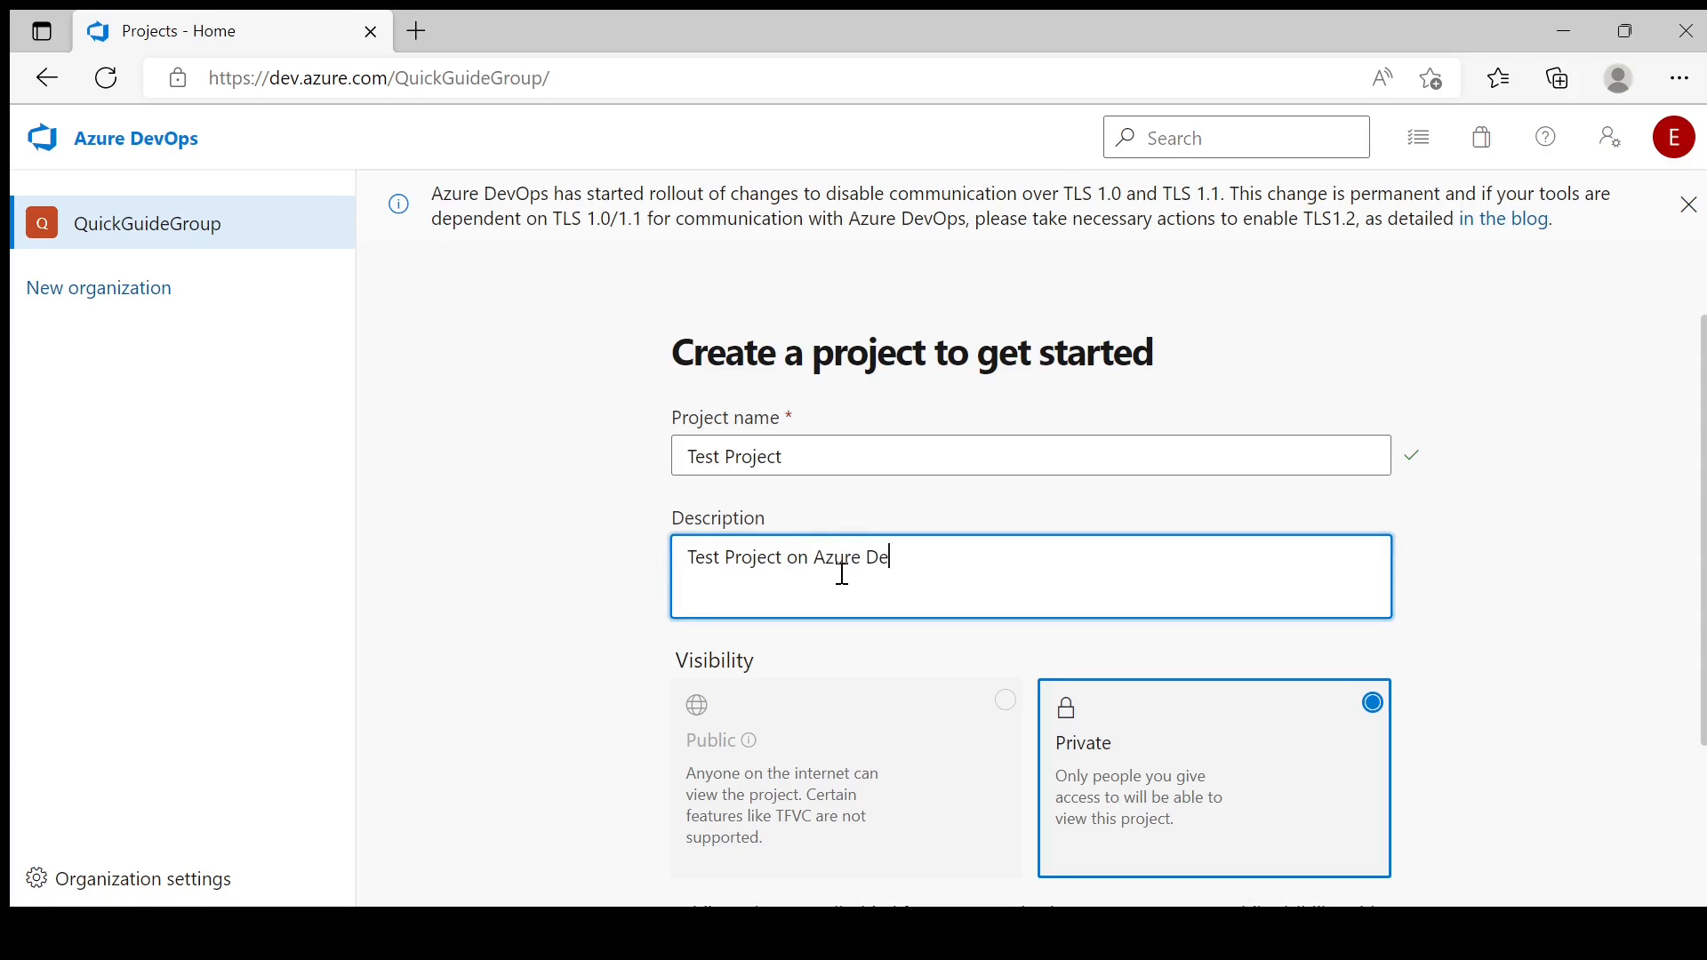
text(vops)
Show the new project's advanced options, keep Git as version control and set the work item process to Scrum
scroll(856, 576, down, 2)
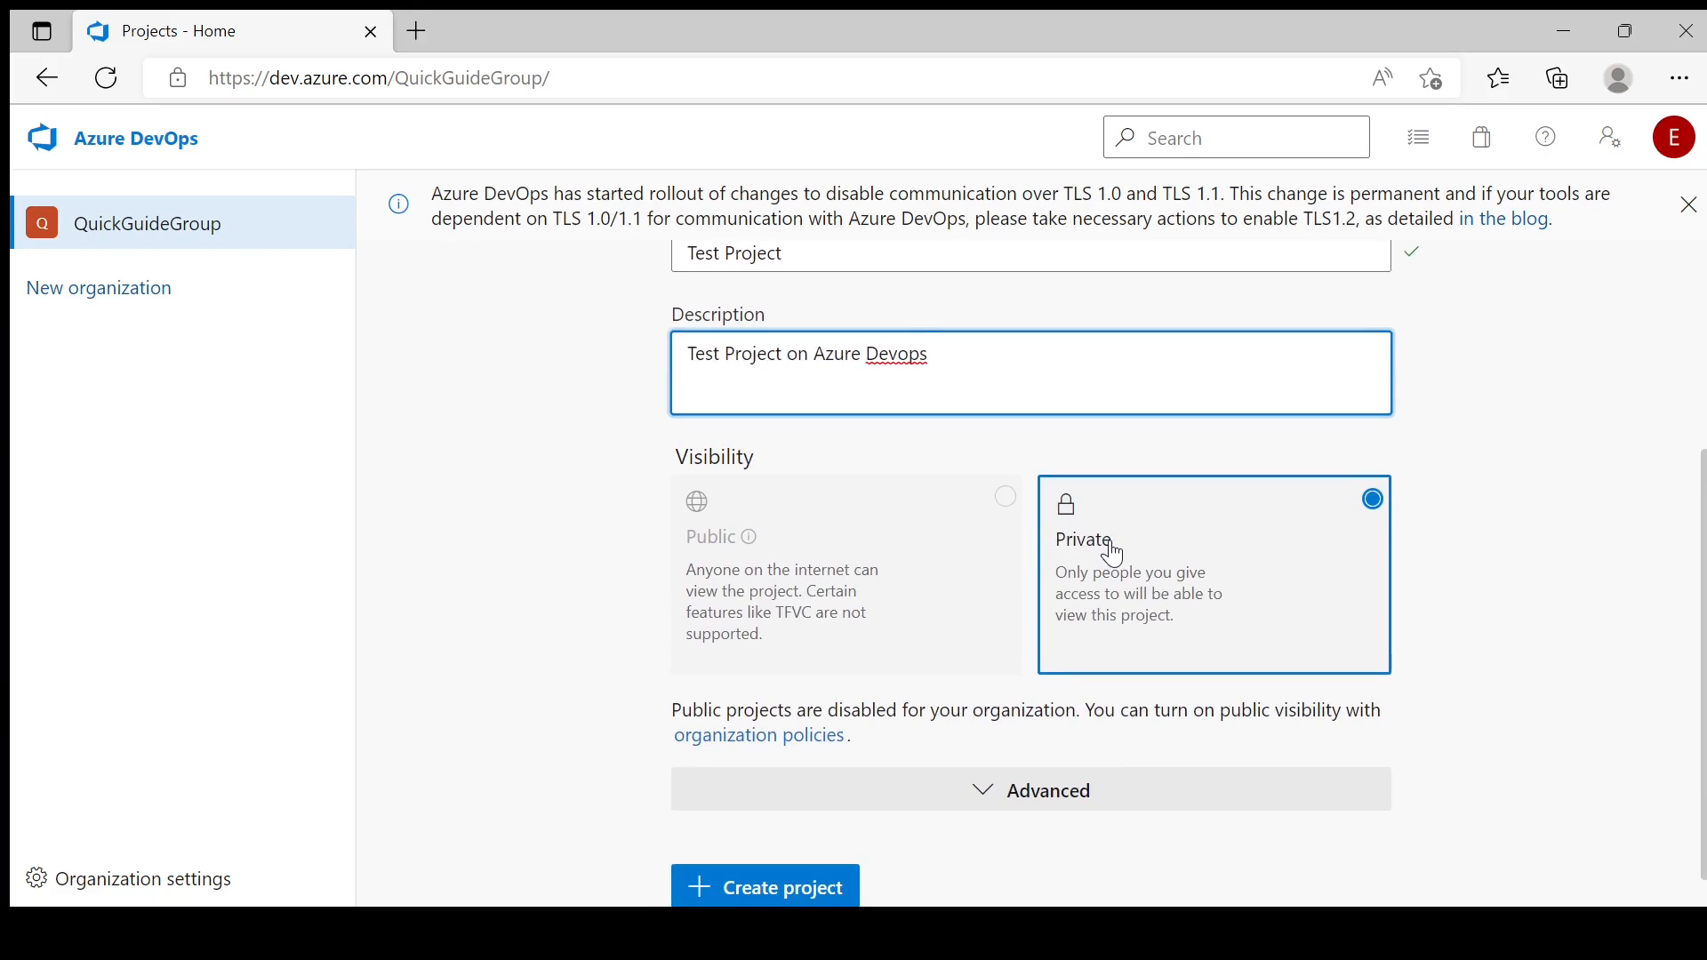
click(1011, 807)
scroll(1013, 802, down, 2)
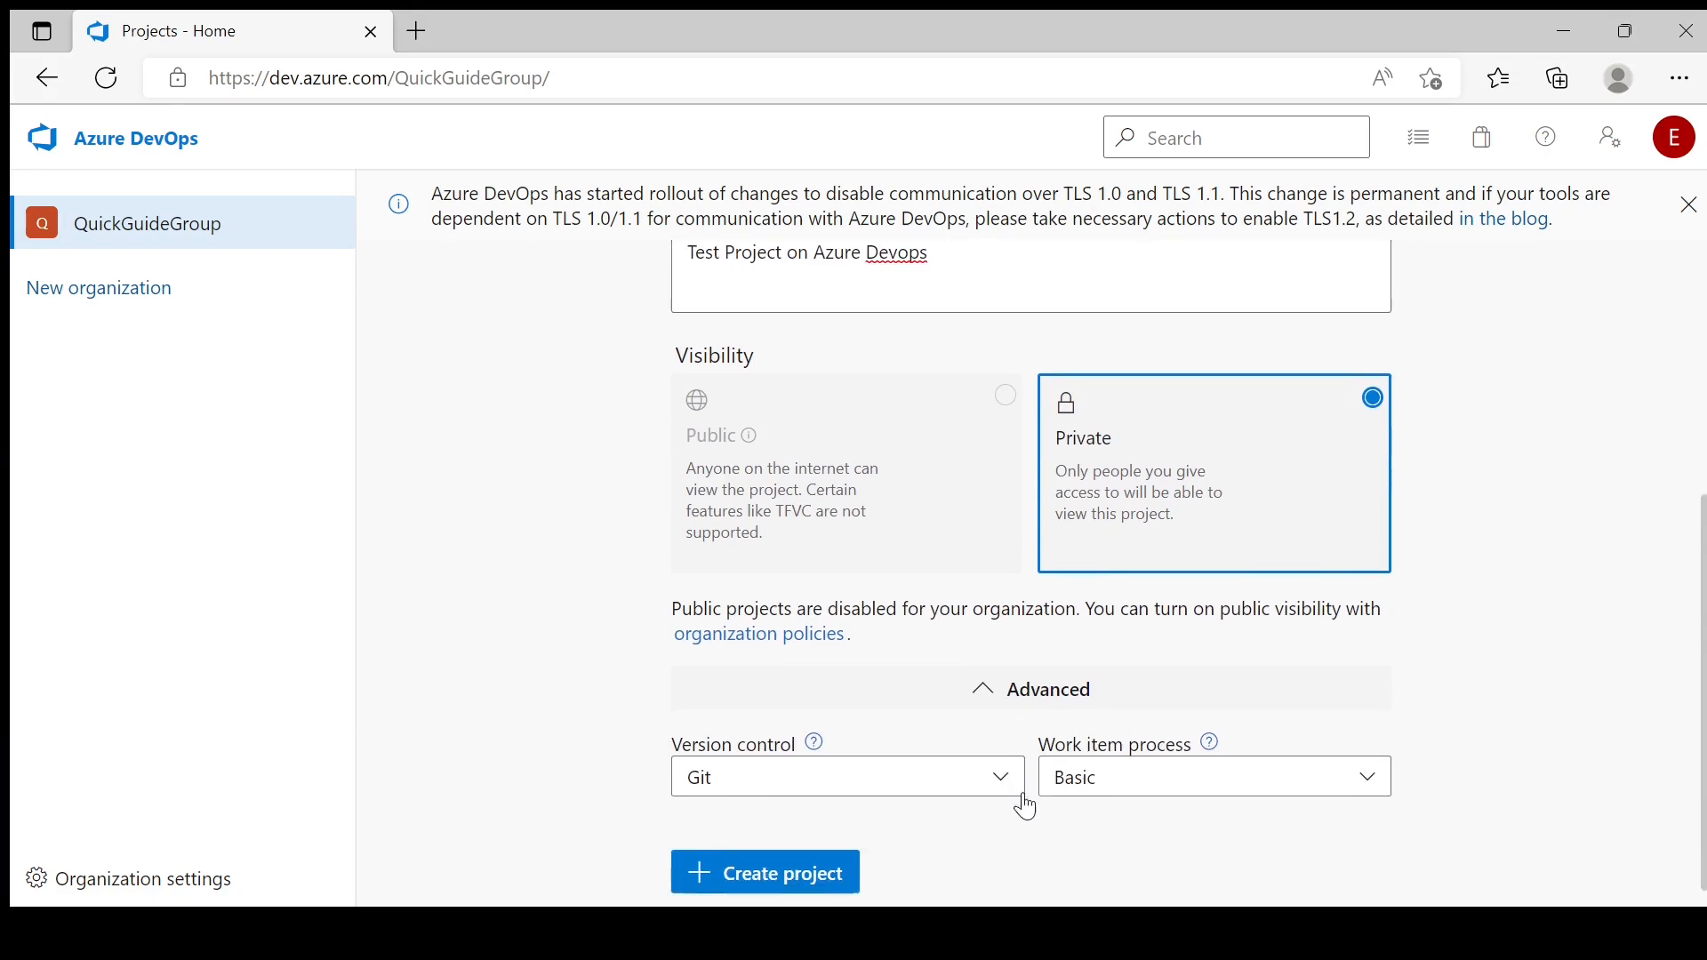
click(768, 767)
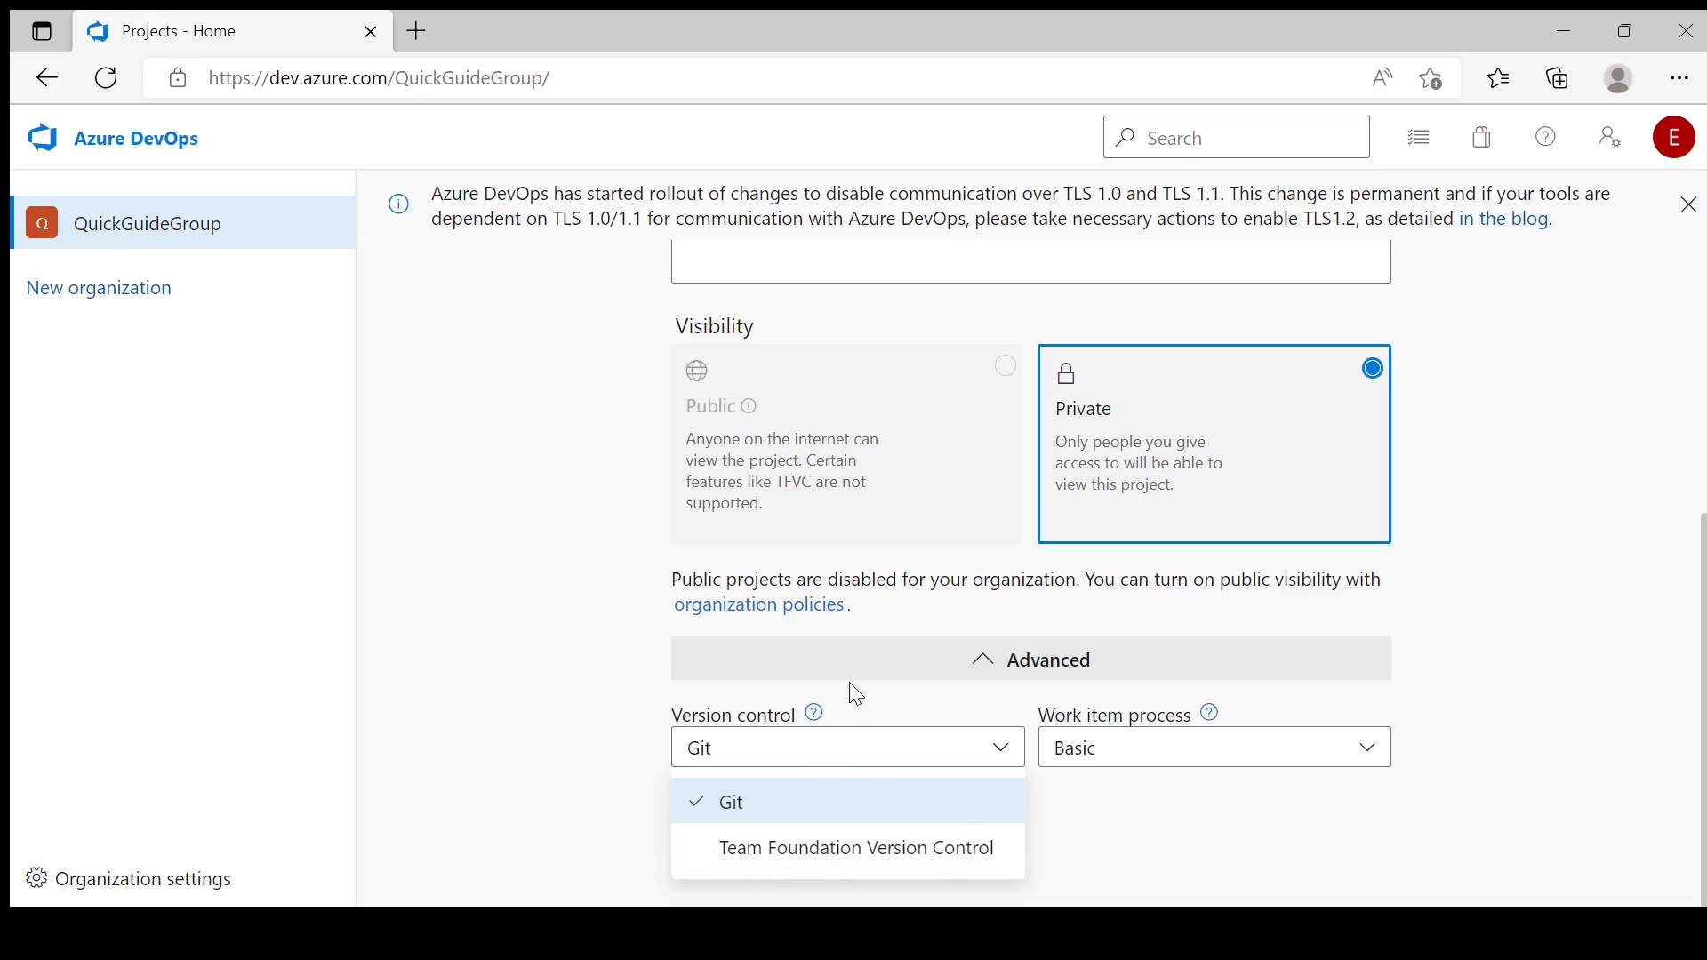
click(1250, 770)
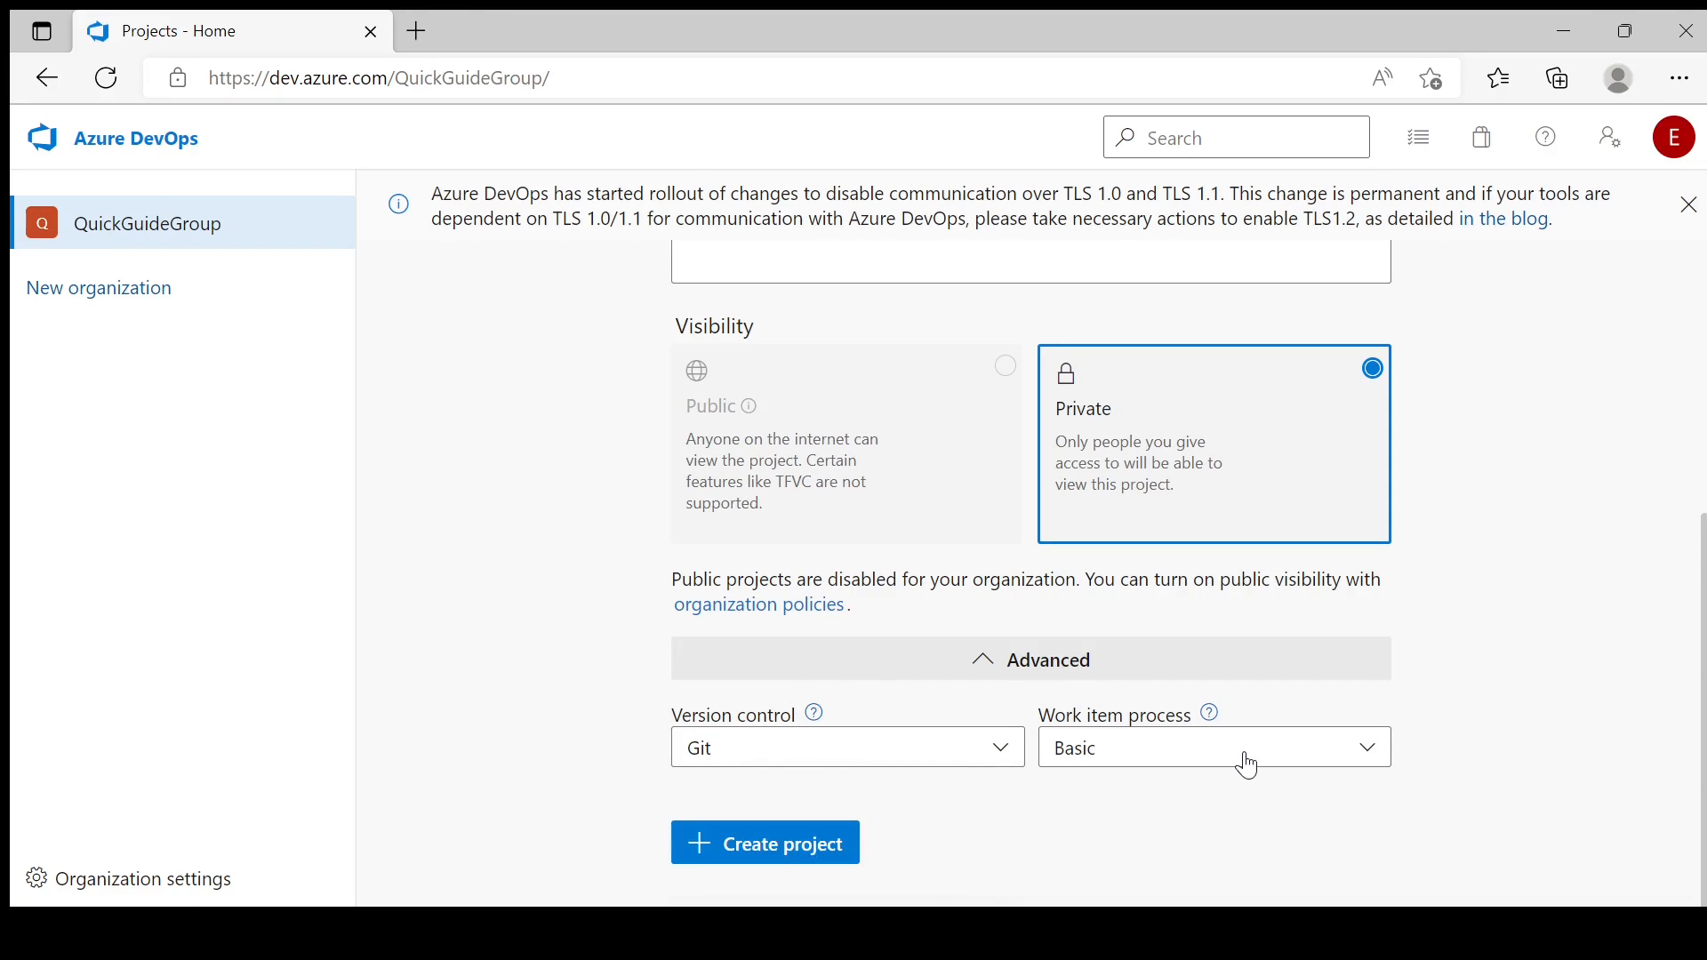
click(1248, 766)
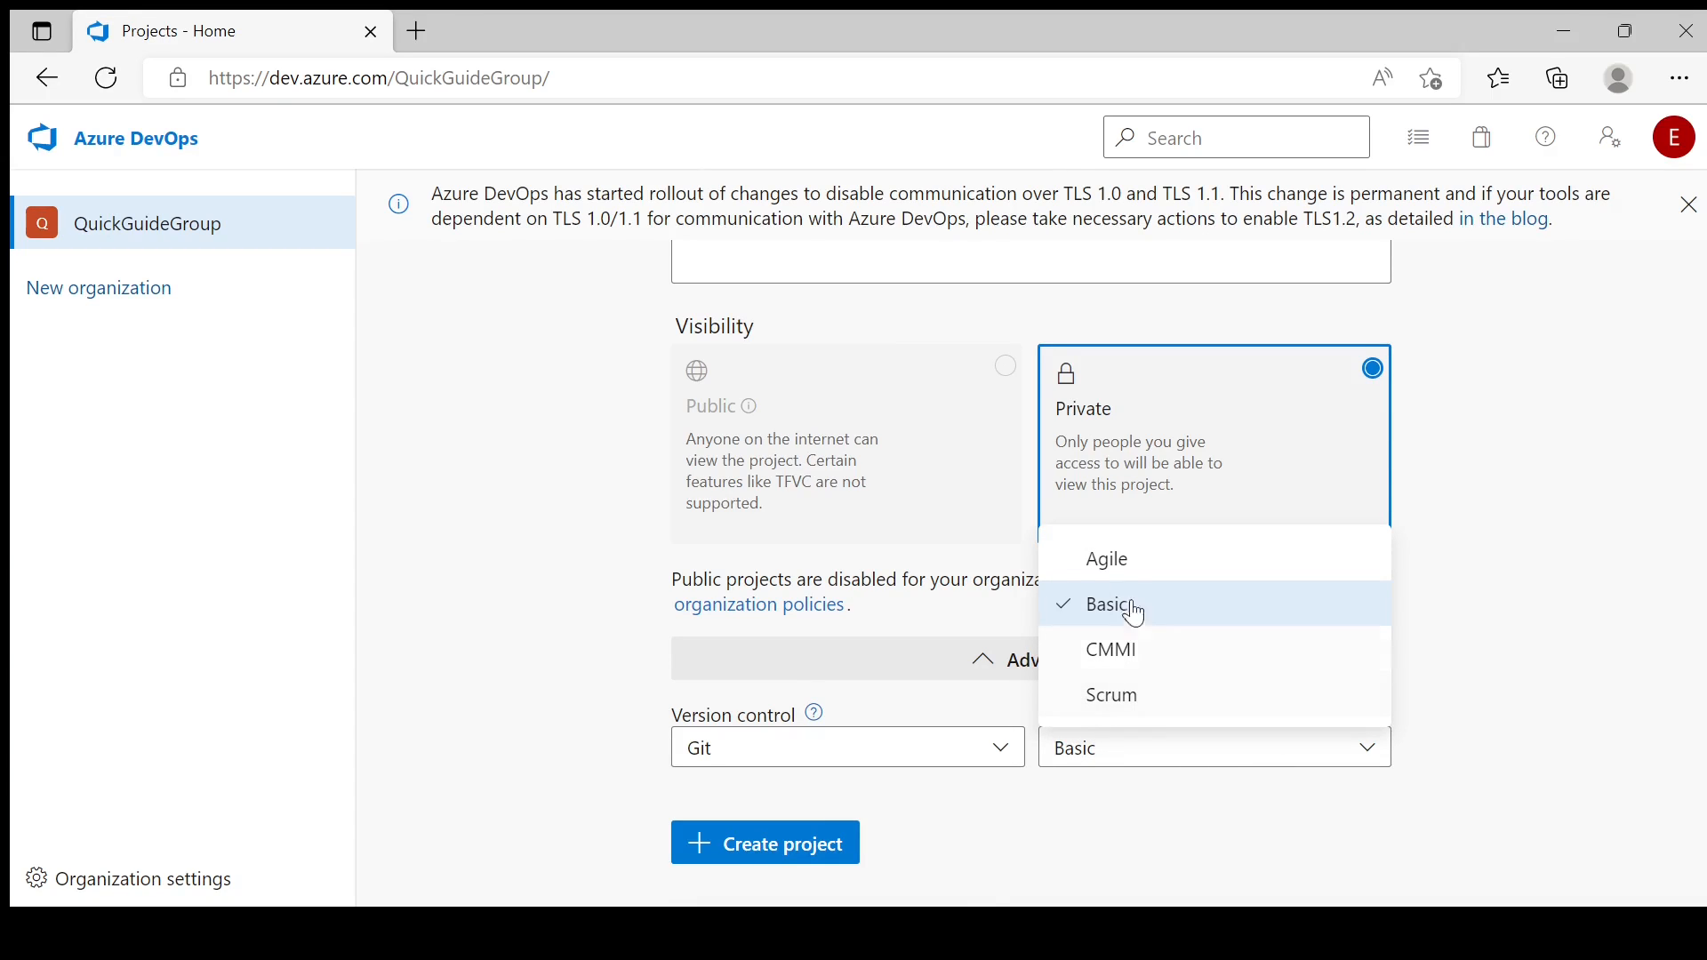
click(1127, 705)
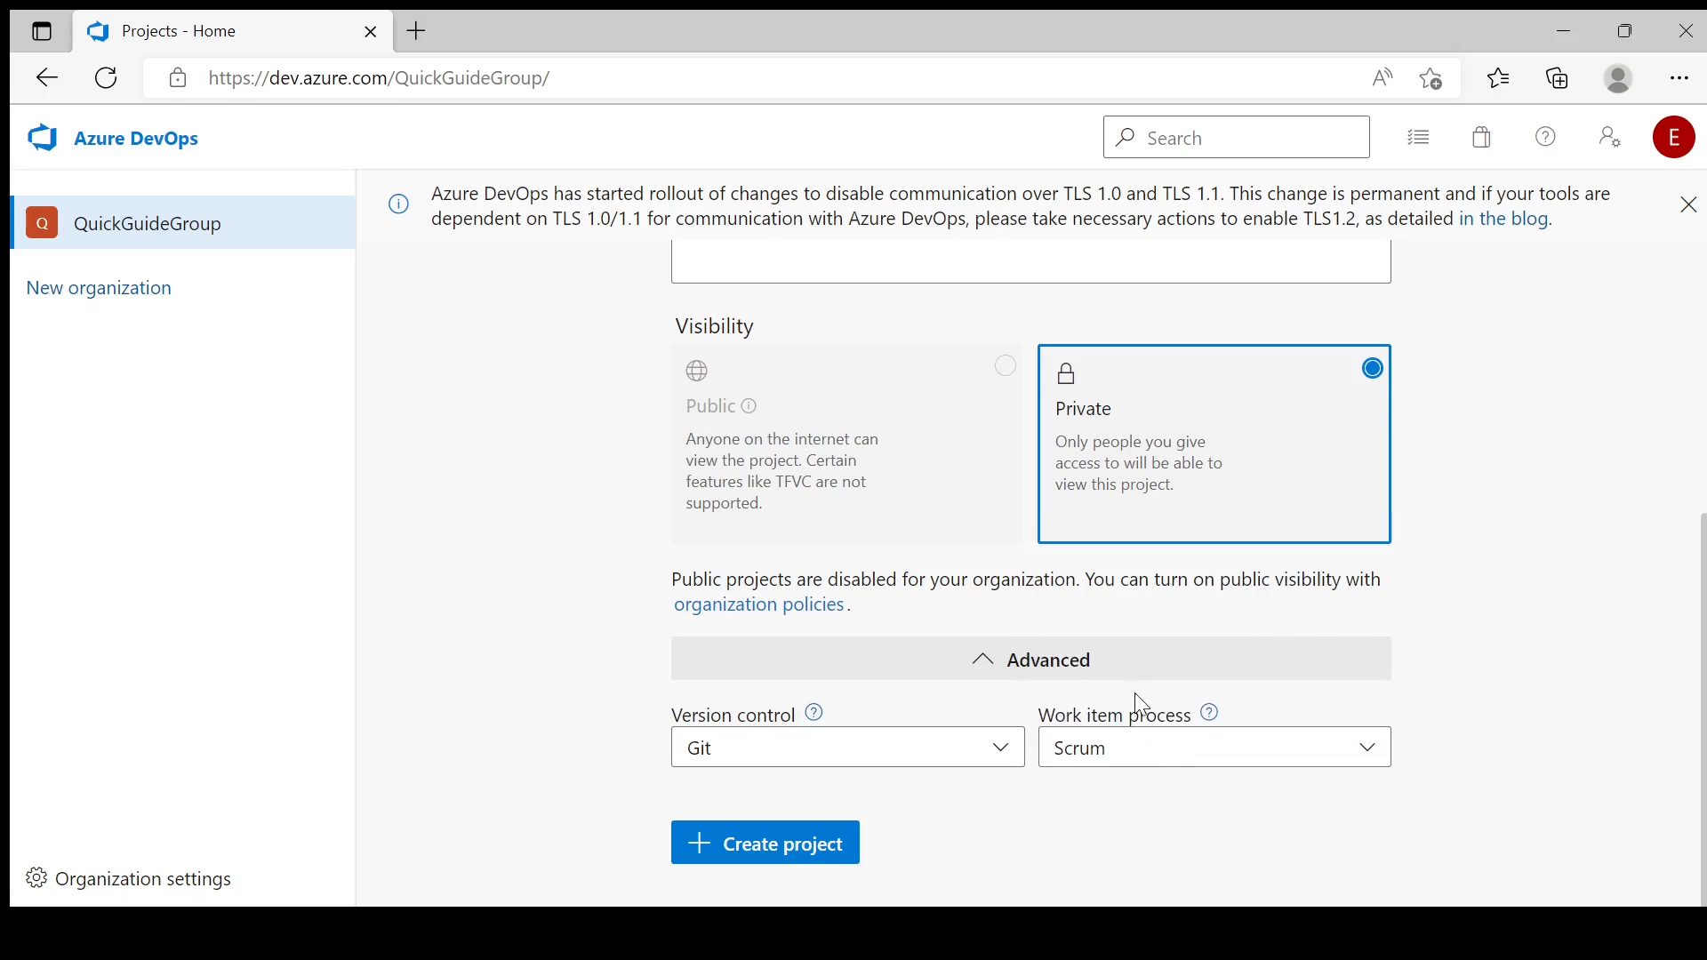
Create the project and open Test Project from the QuickGuideGroup project list
click(760, 844)
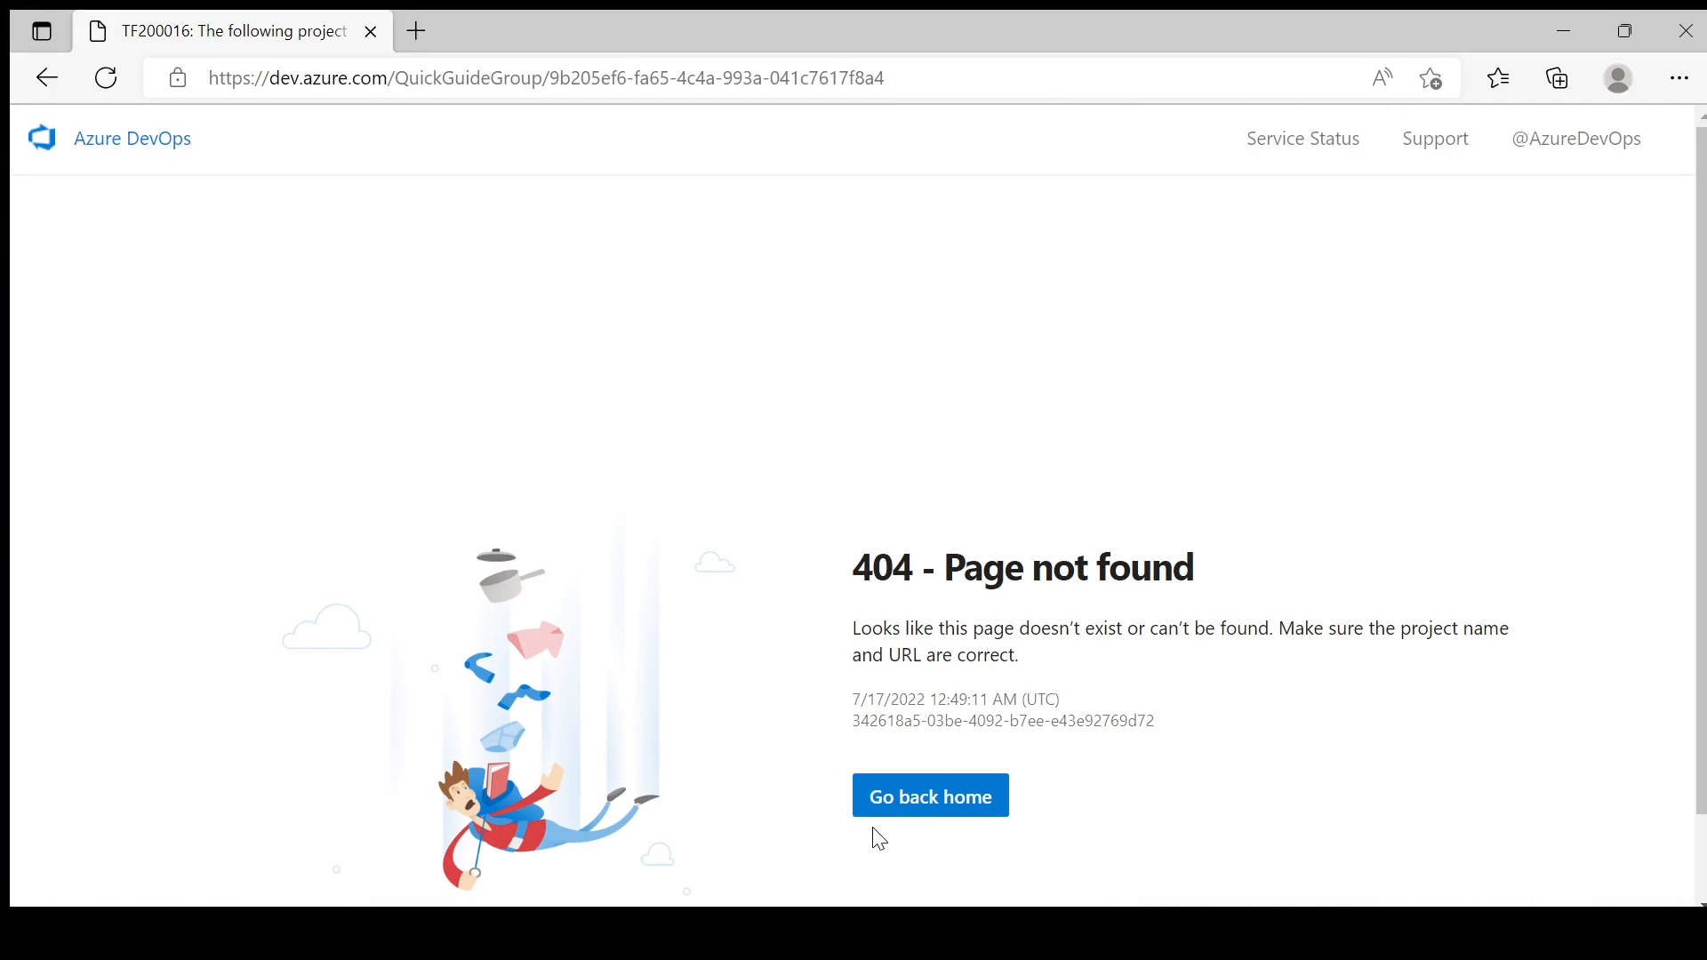
click(938, 806)
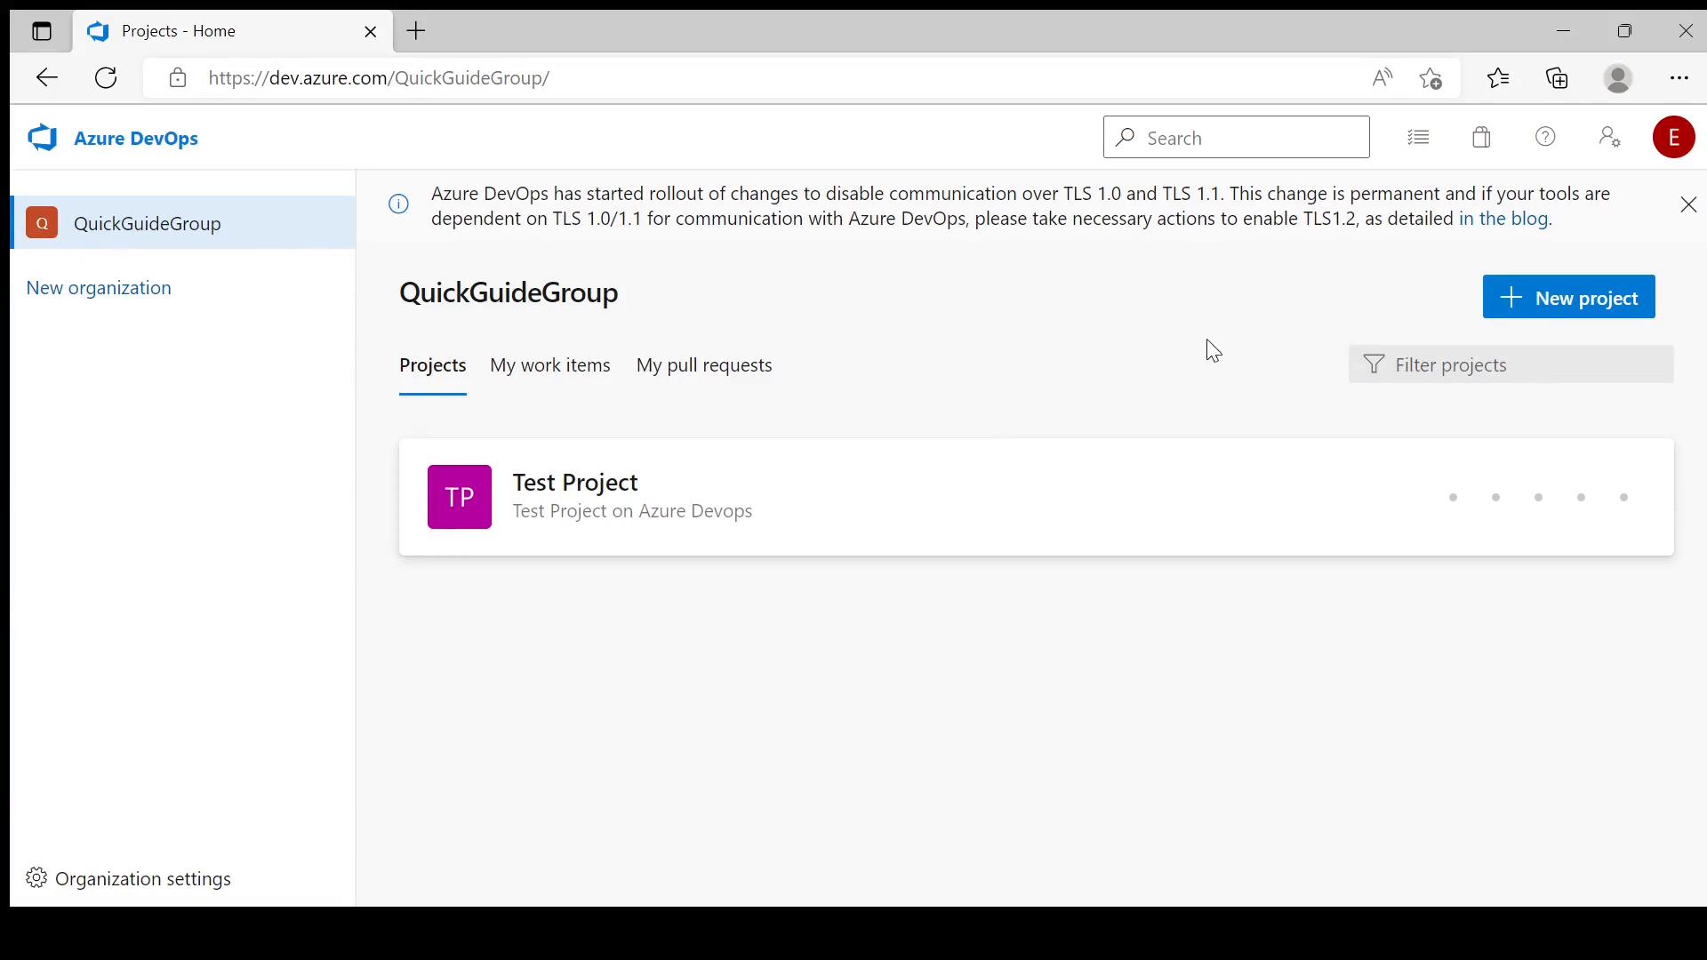
click(1547, 317)
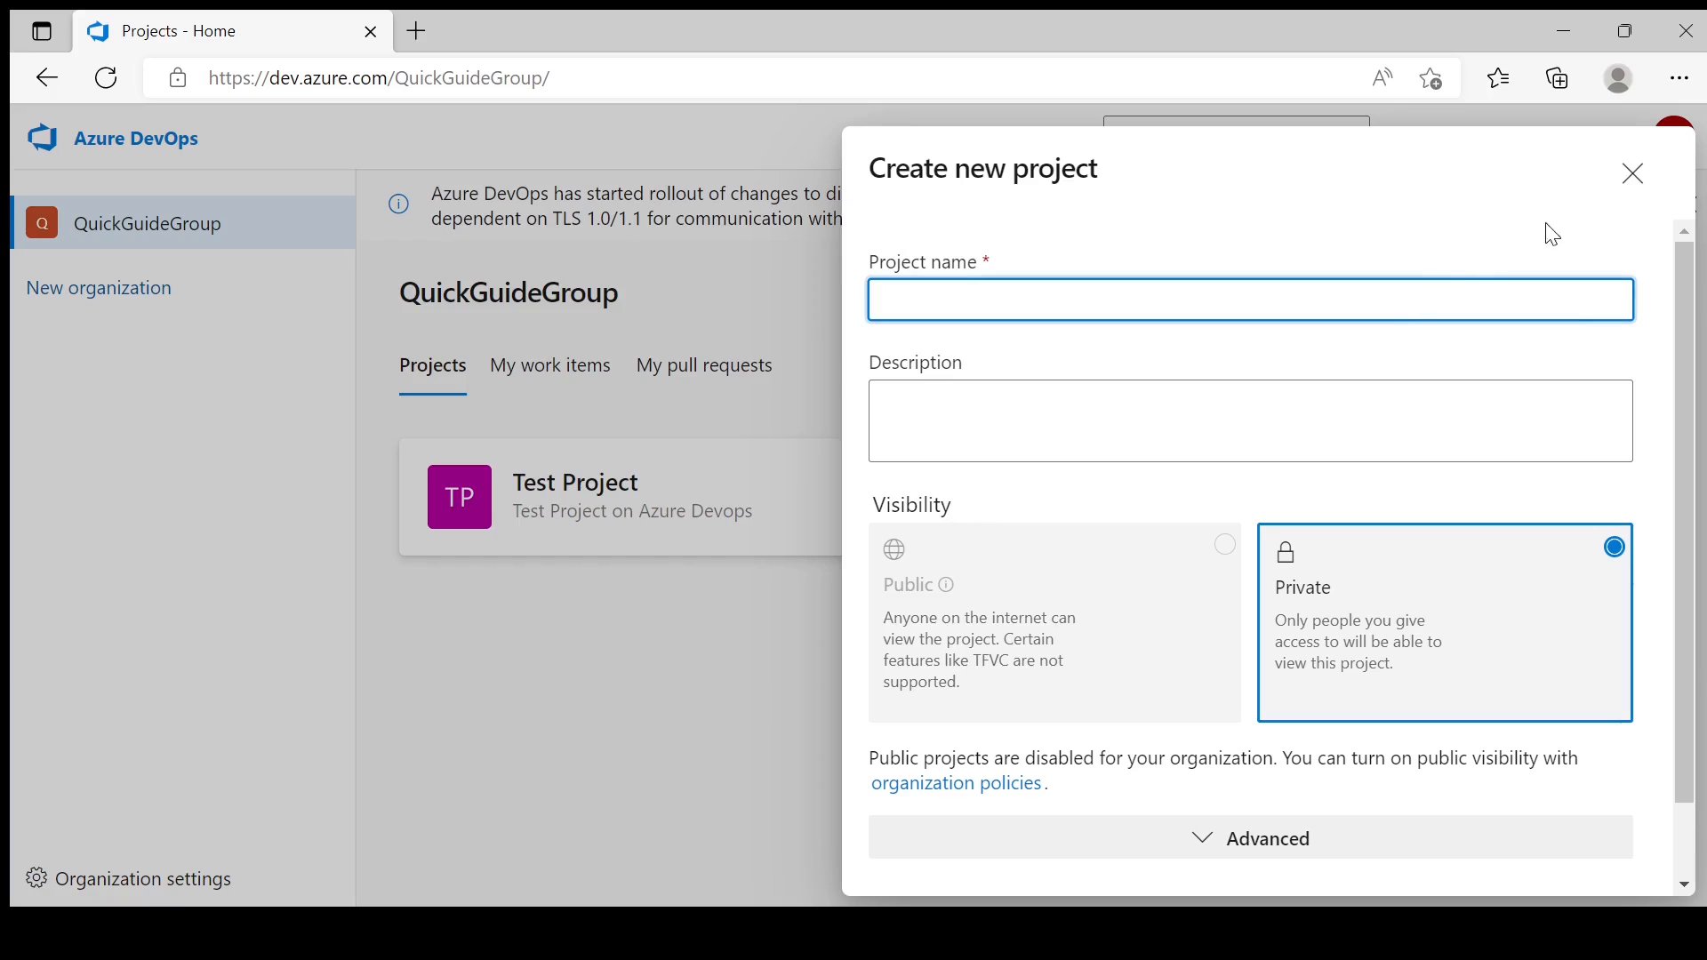
click(1640, 177)
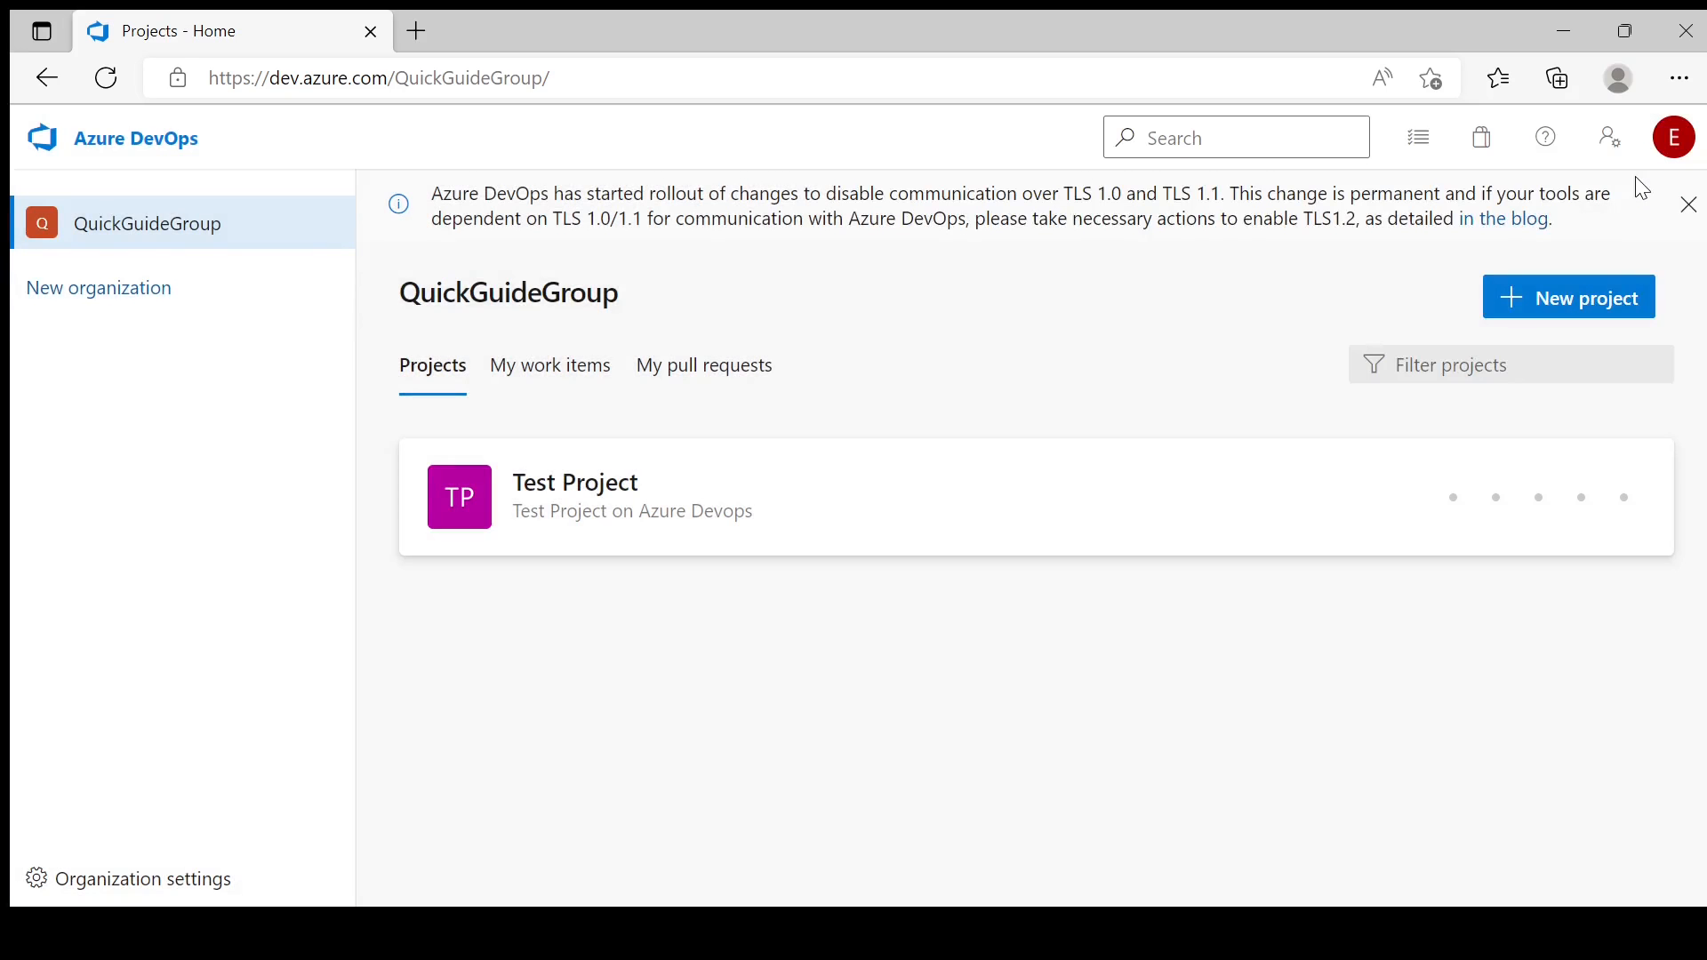
click(587, 484)
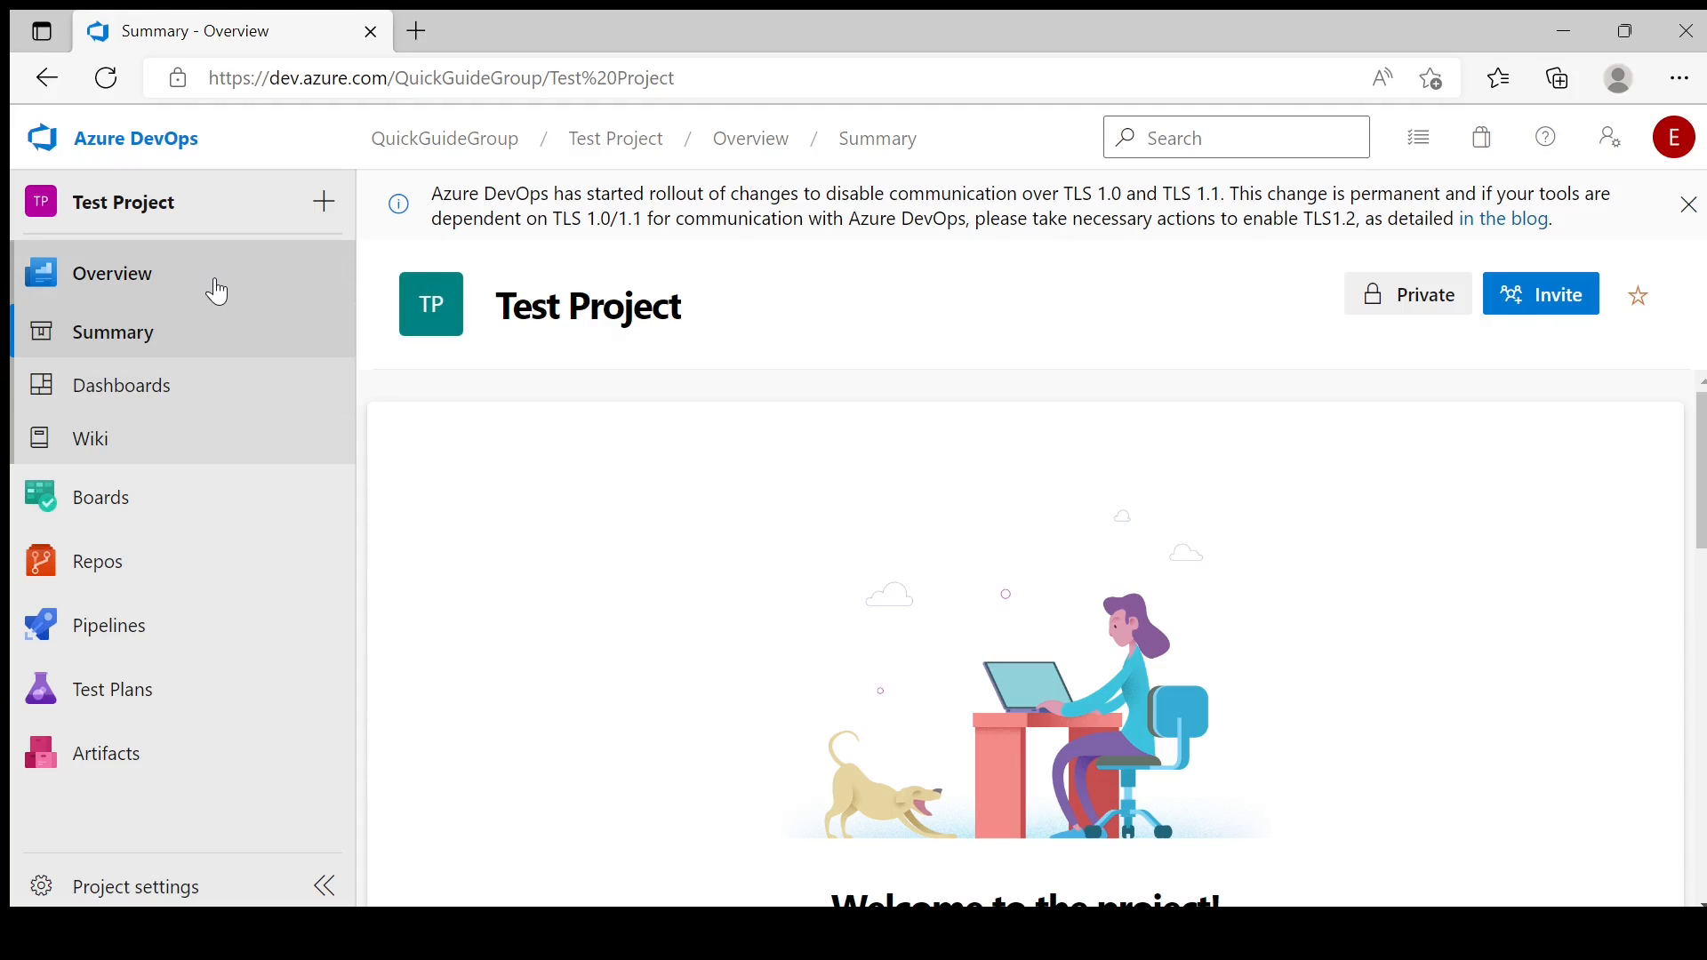
Look through the project's Dashboards, Wiki, Boards, Repos, Pipelines, Test Plans and Artifacts sections
click(160, 388)
click(162, 442)
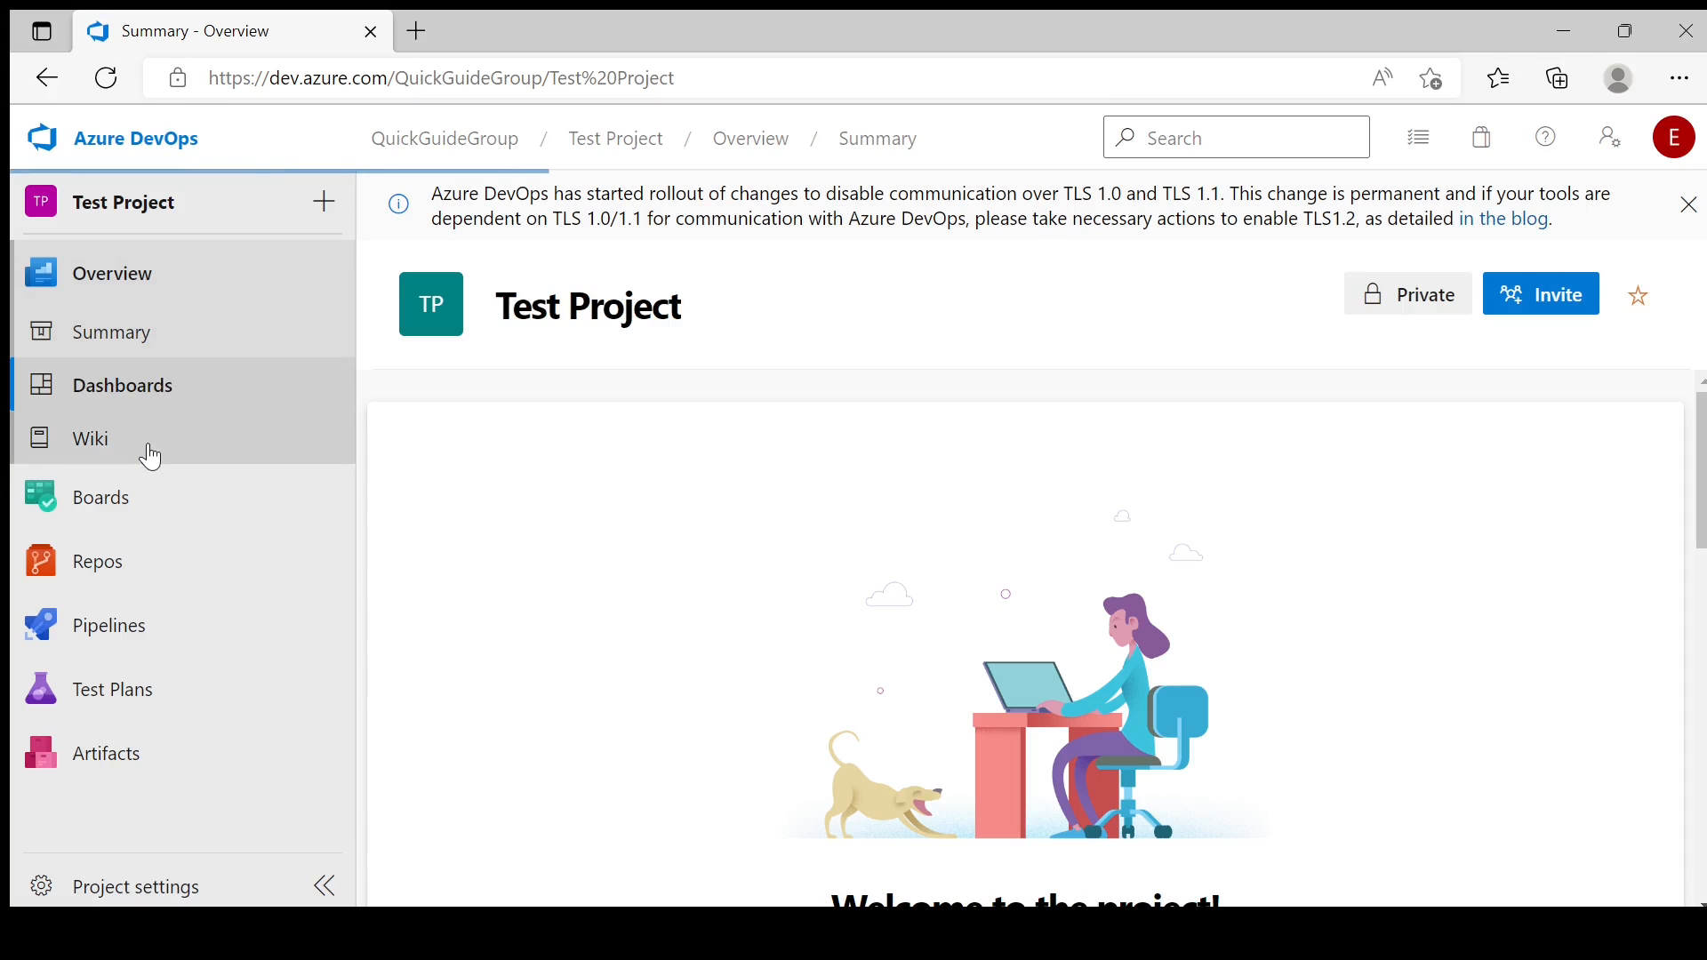
mouse_move(109, 514)
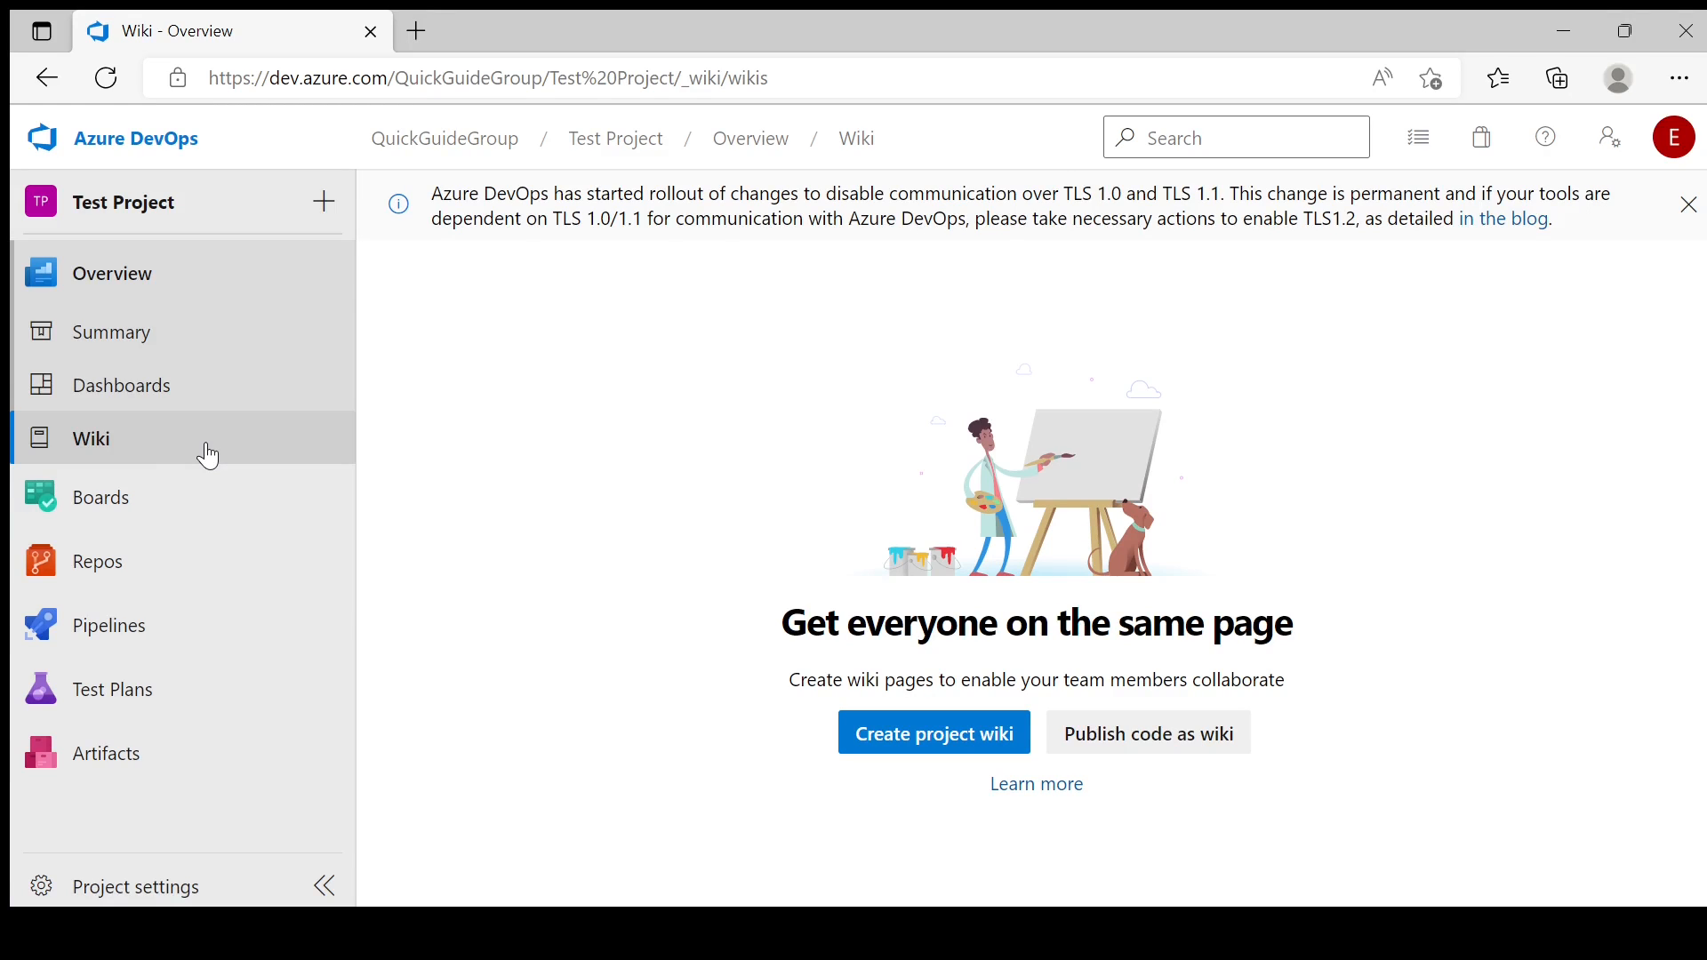
click(149, 516)
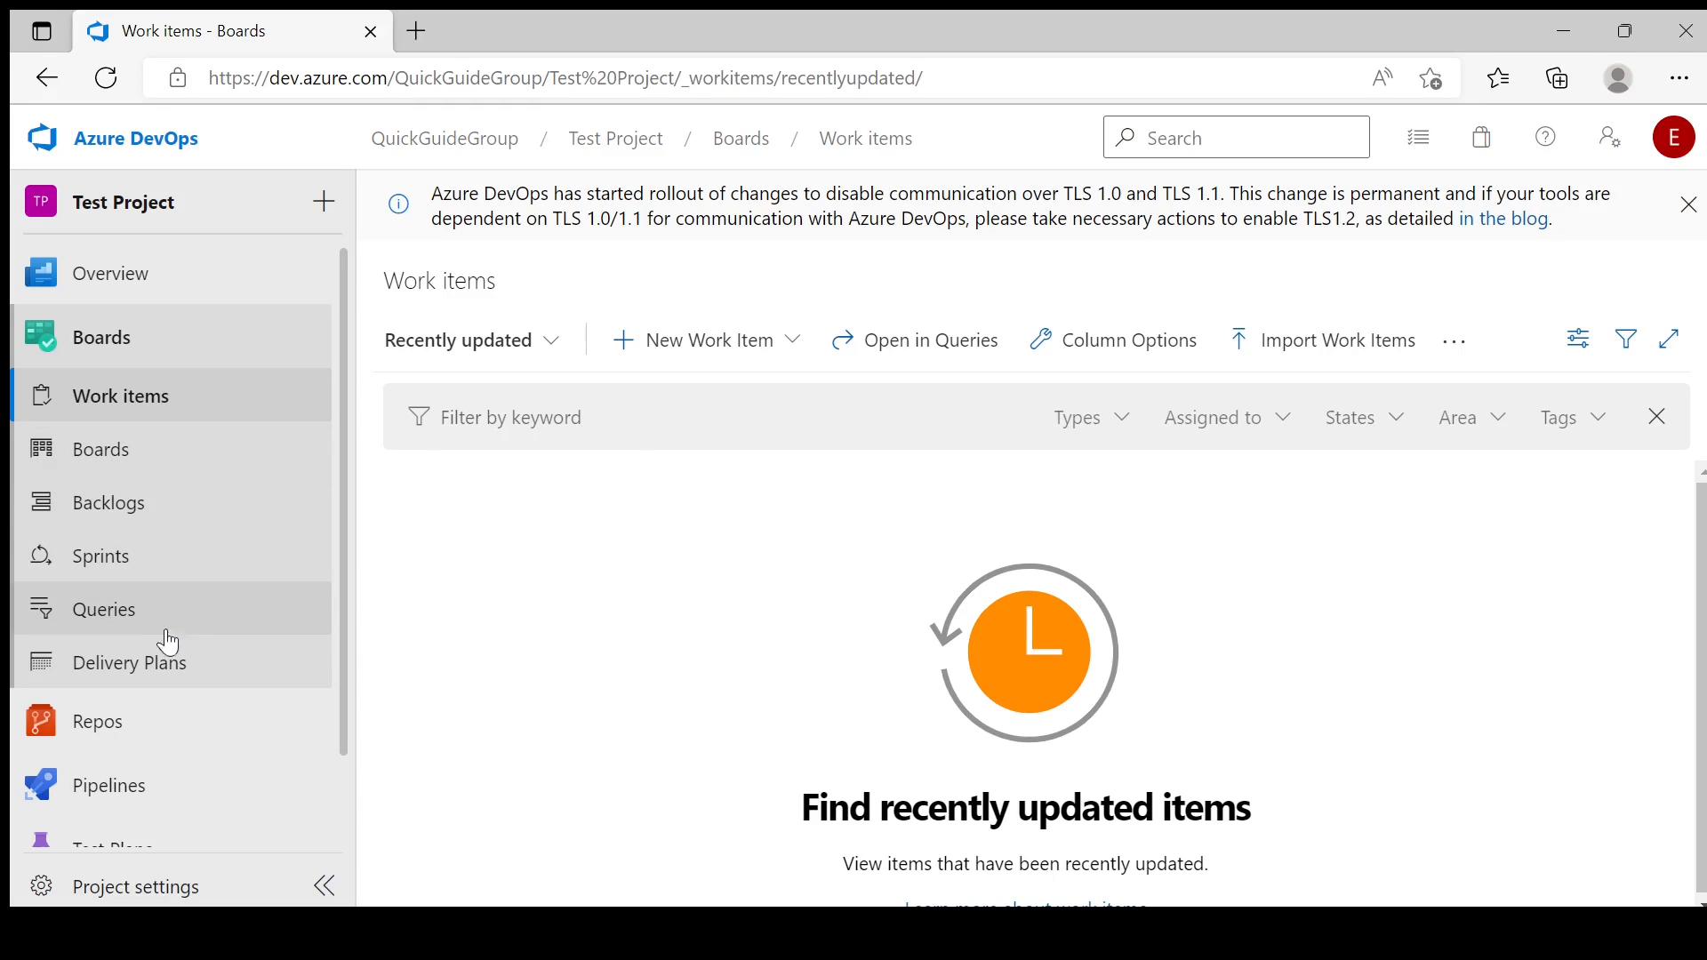
click(122, 745)
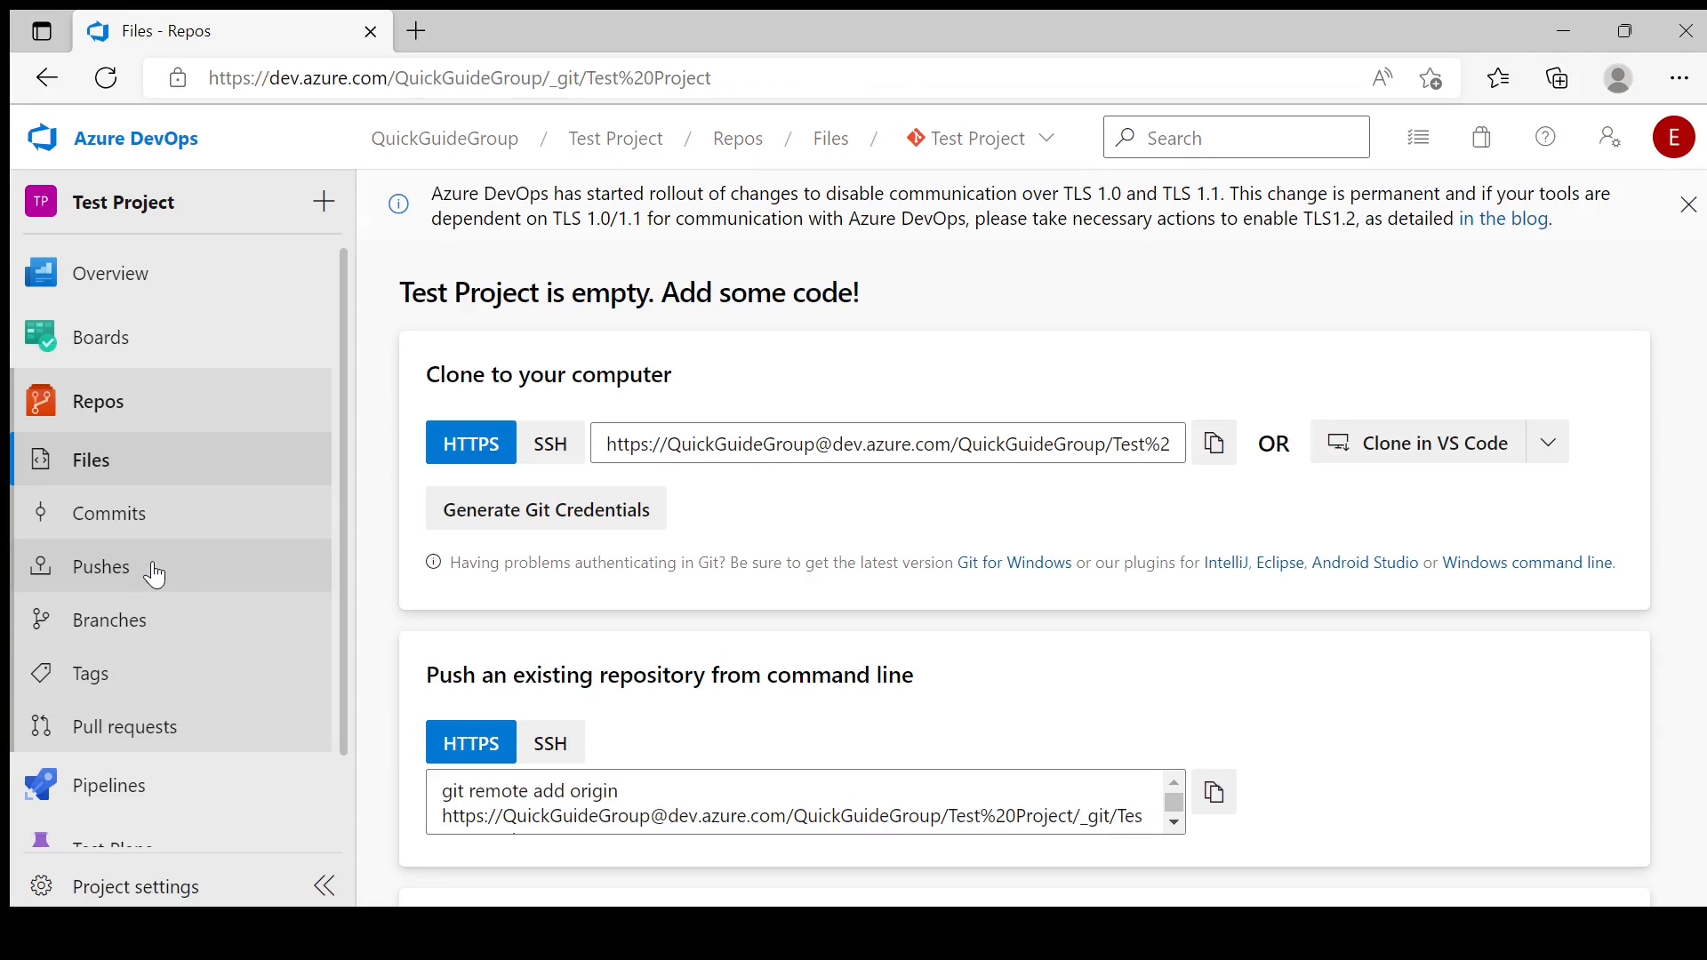
click(136, 811)
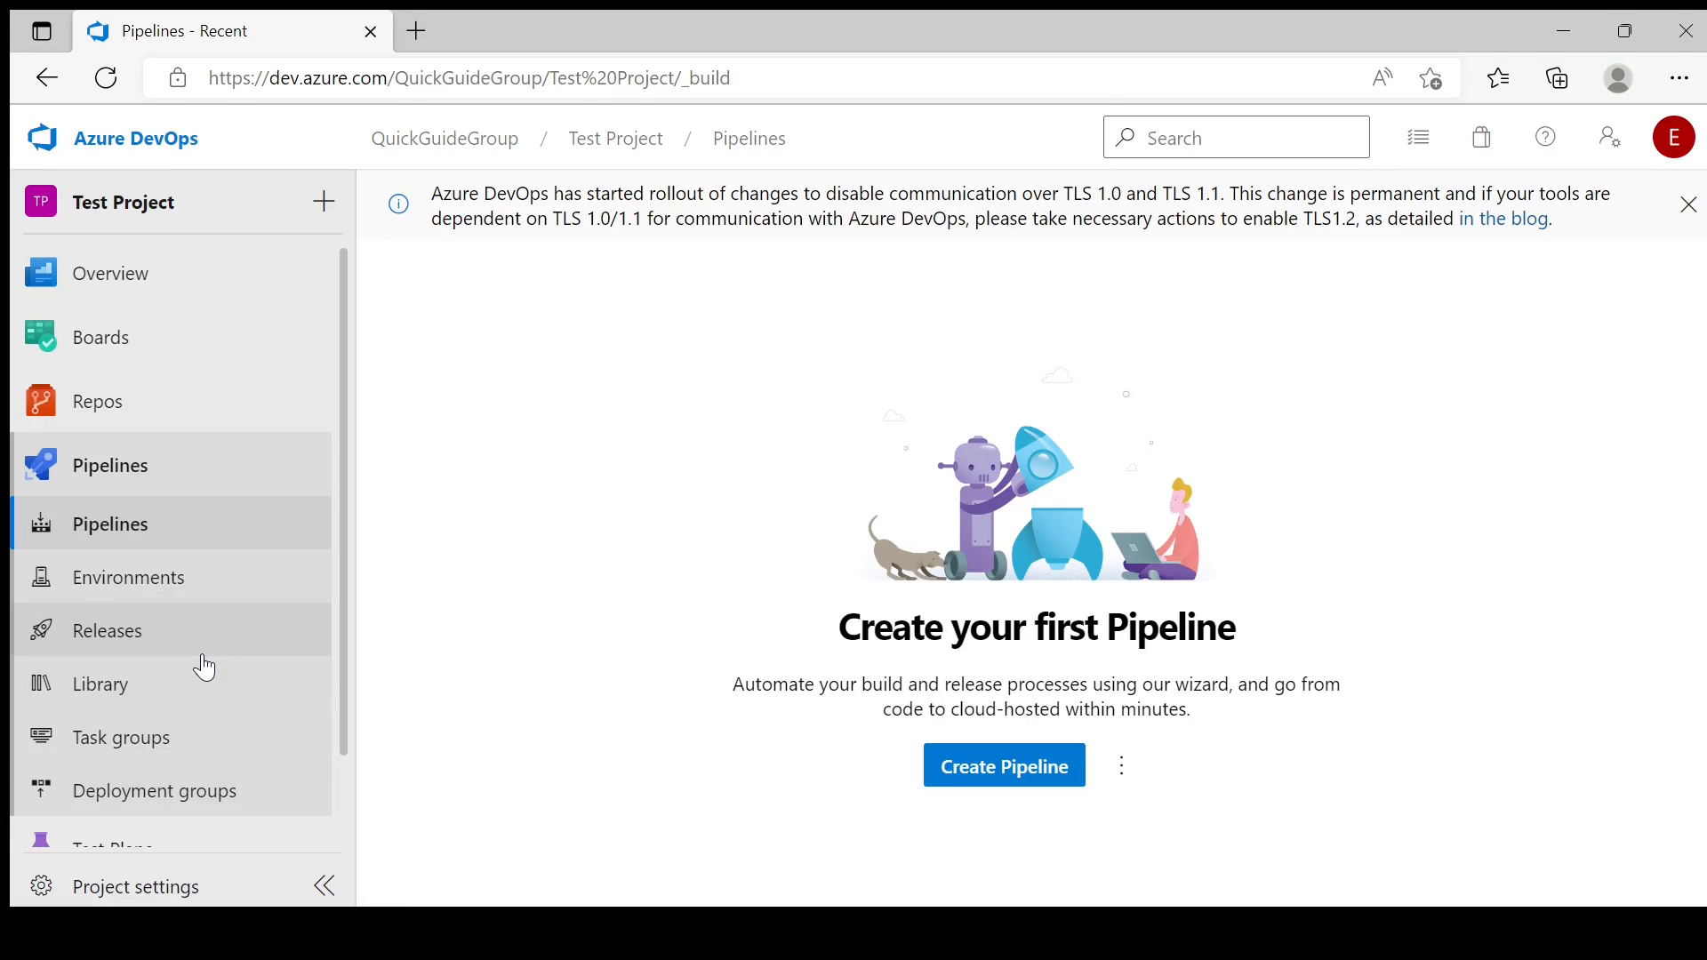
scroll(203, 667, down, 1)
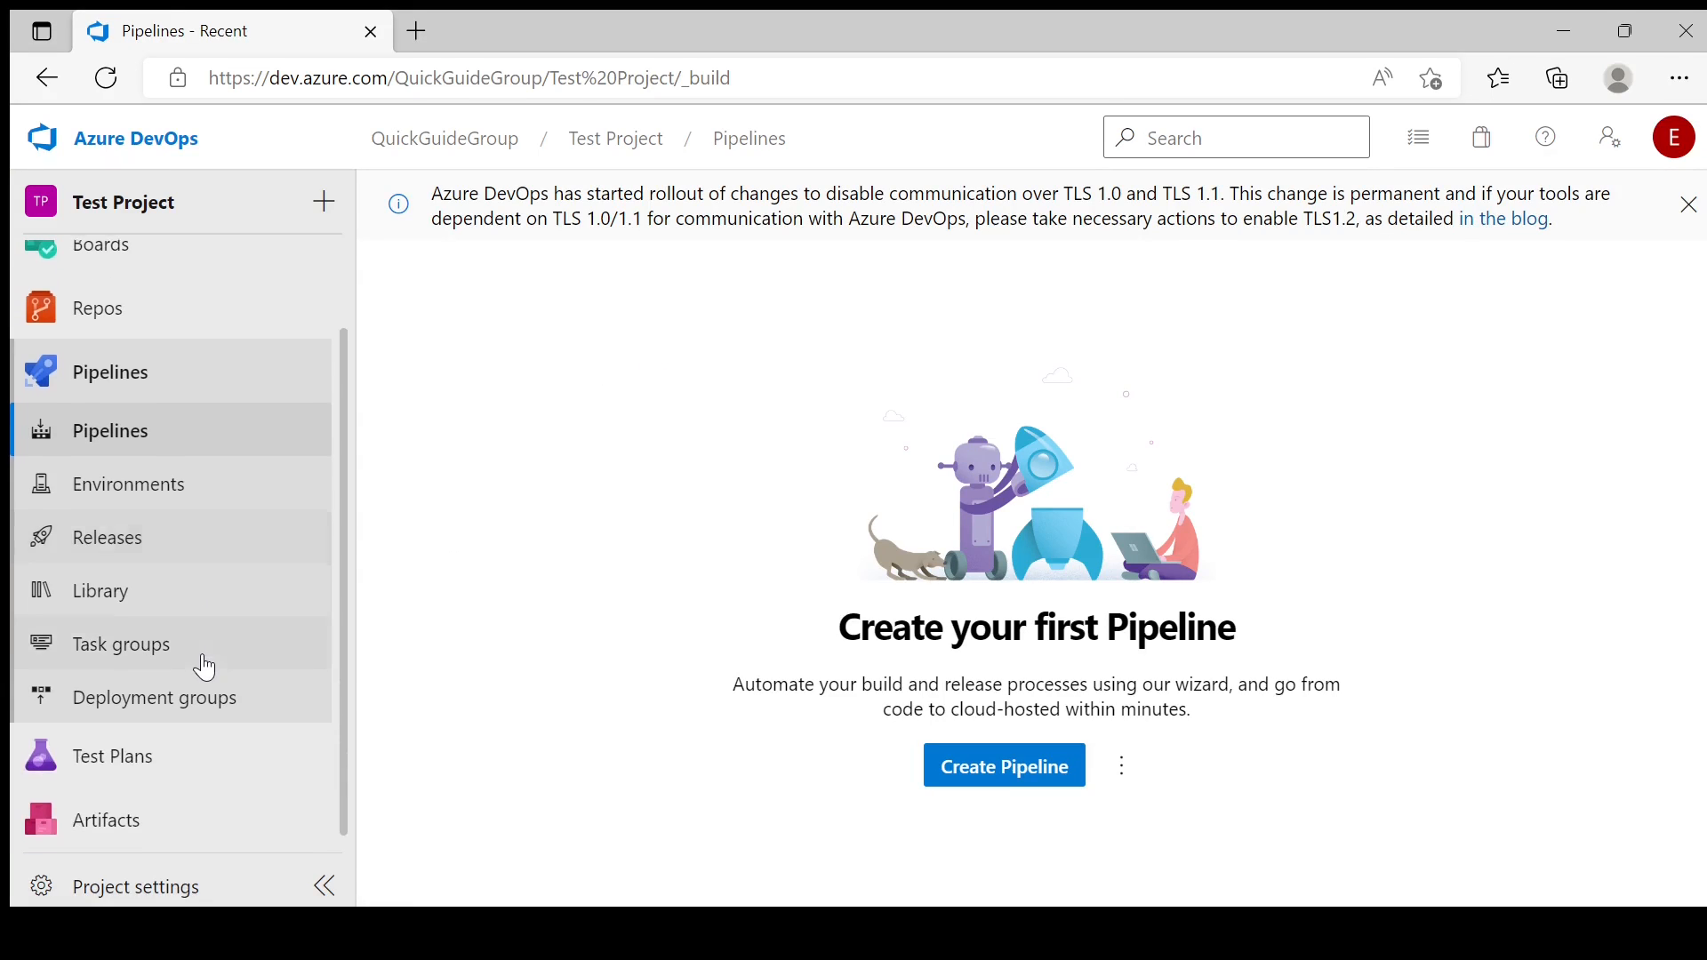
click(133, 775)
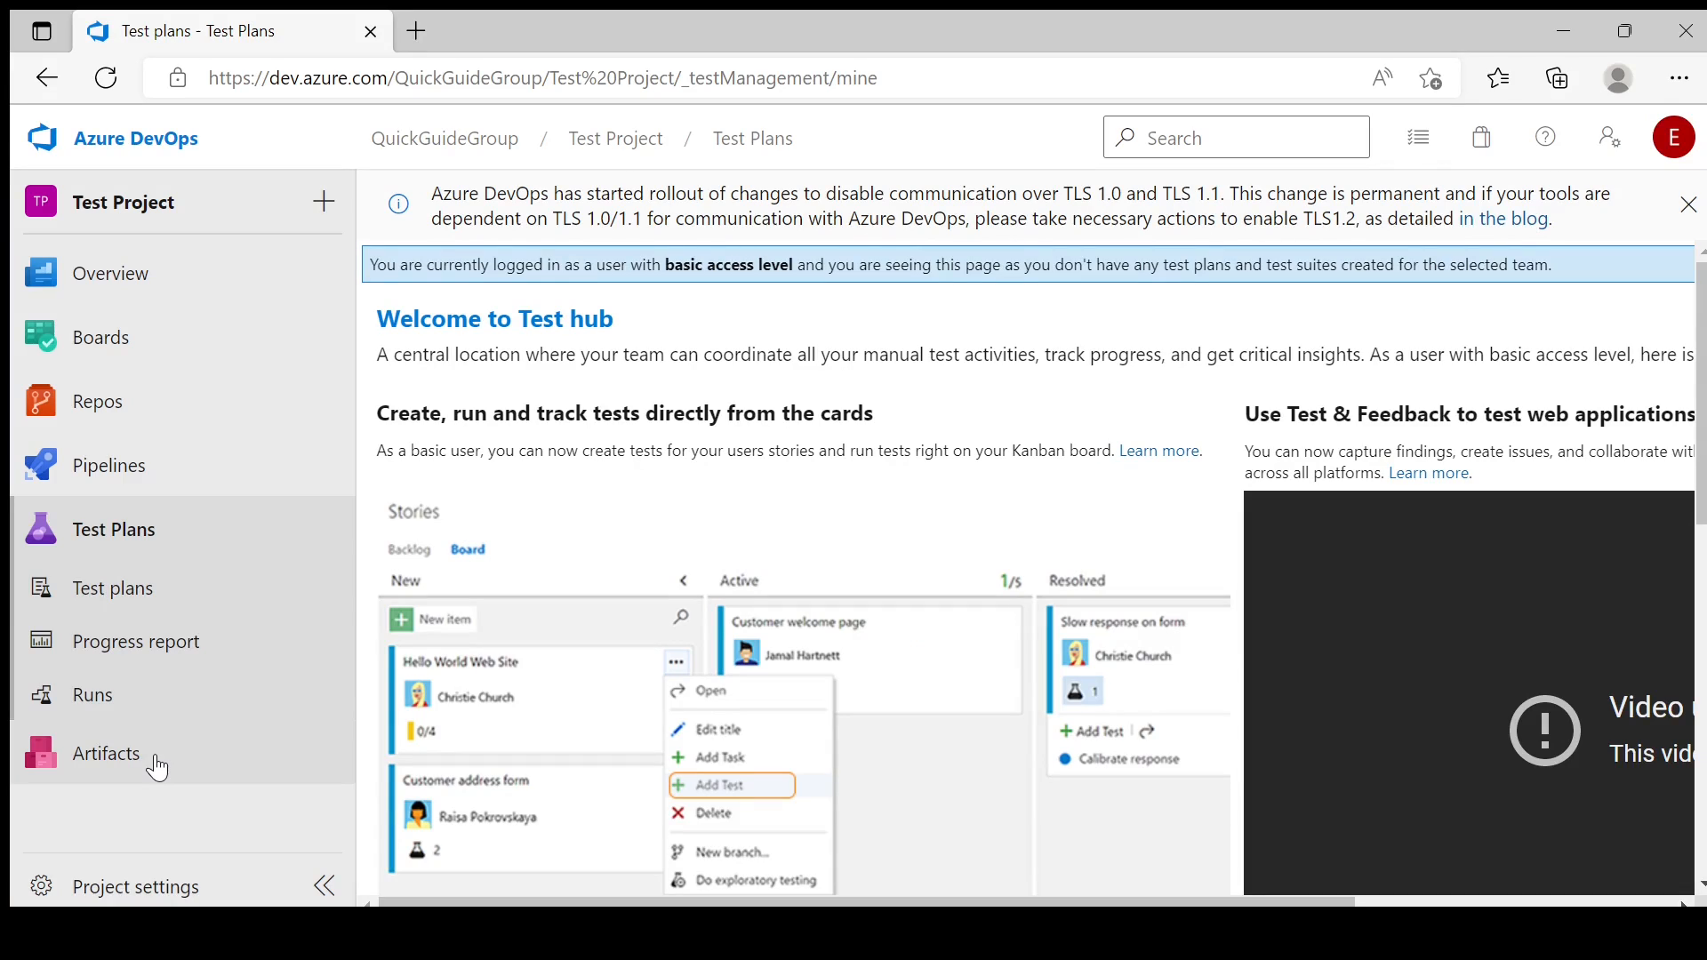
click(156, 757)
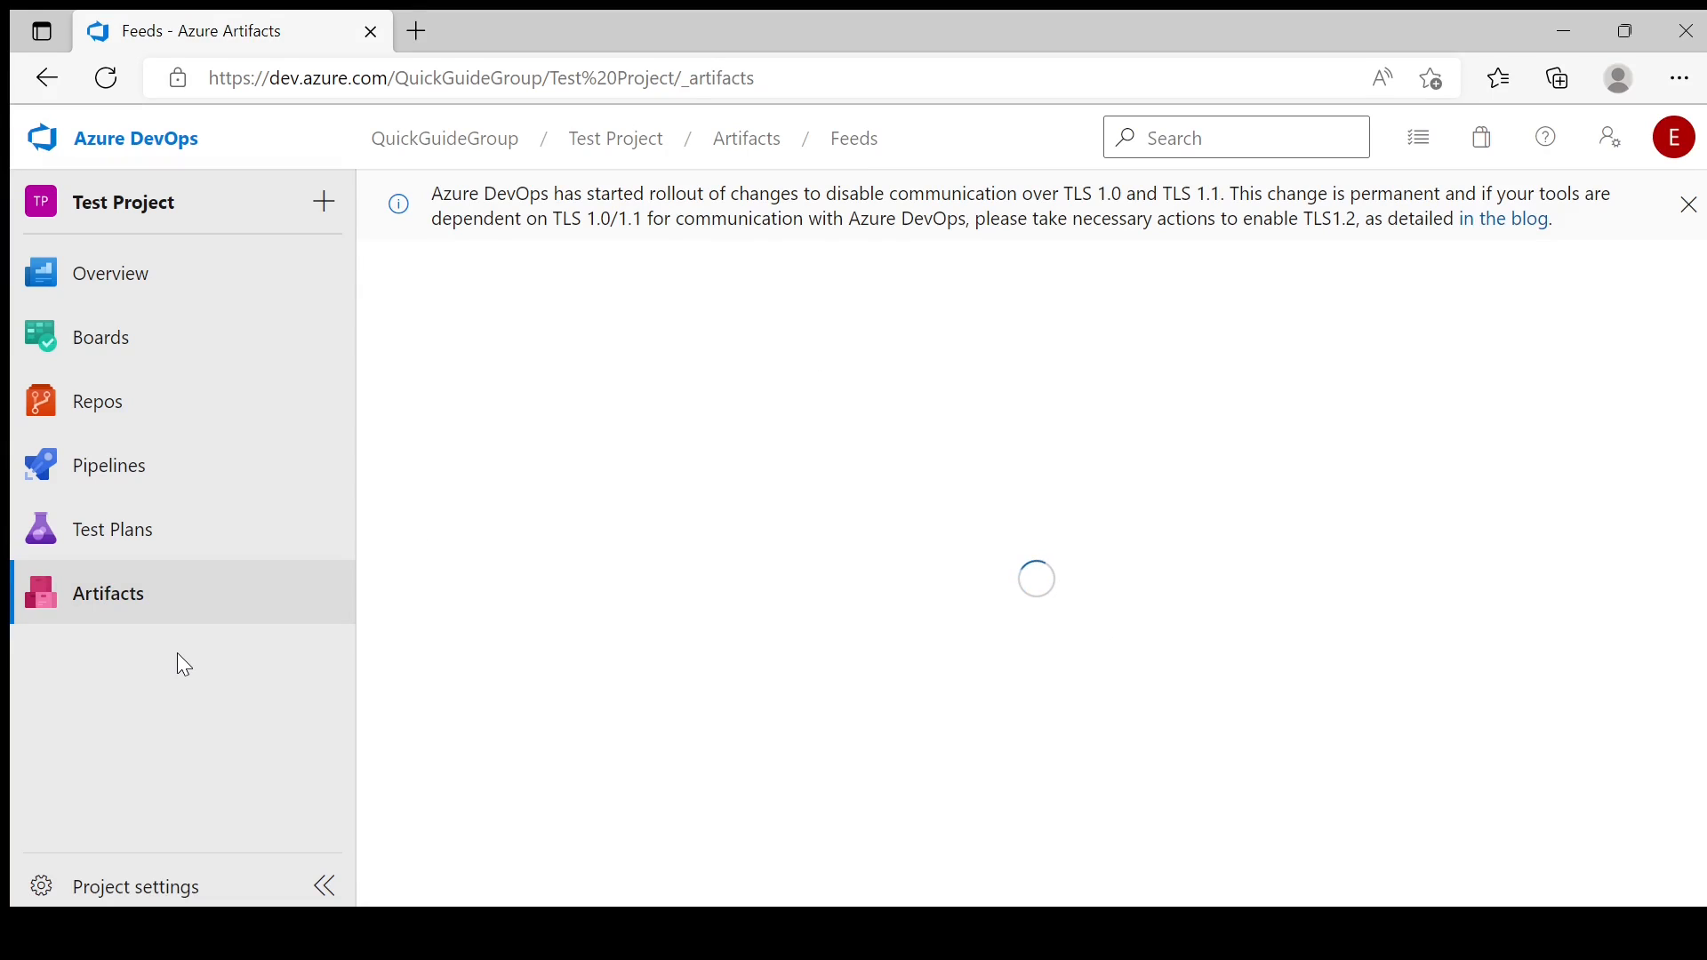
Turn off the Artifacts service in the project settings, confirm its removal and go back to the Test Project page
click(167, 875)
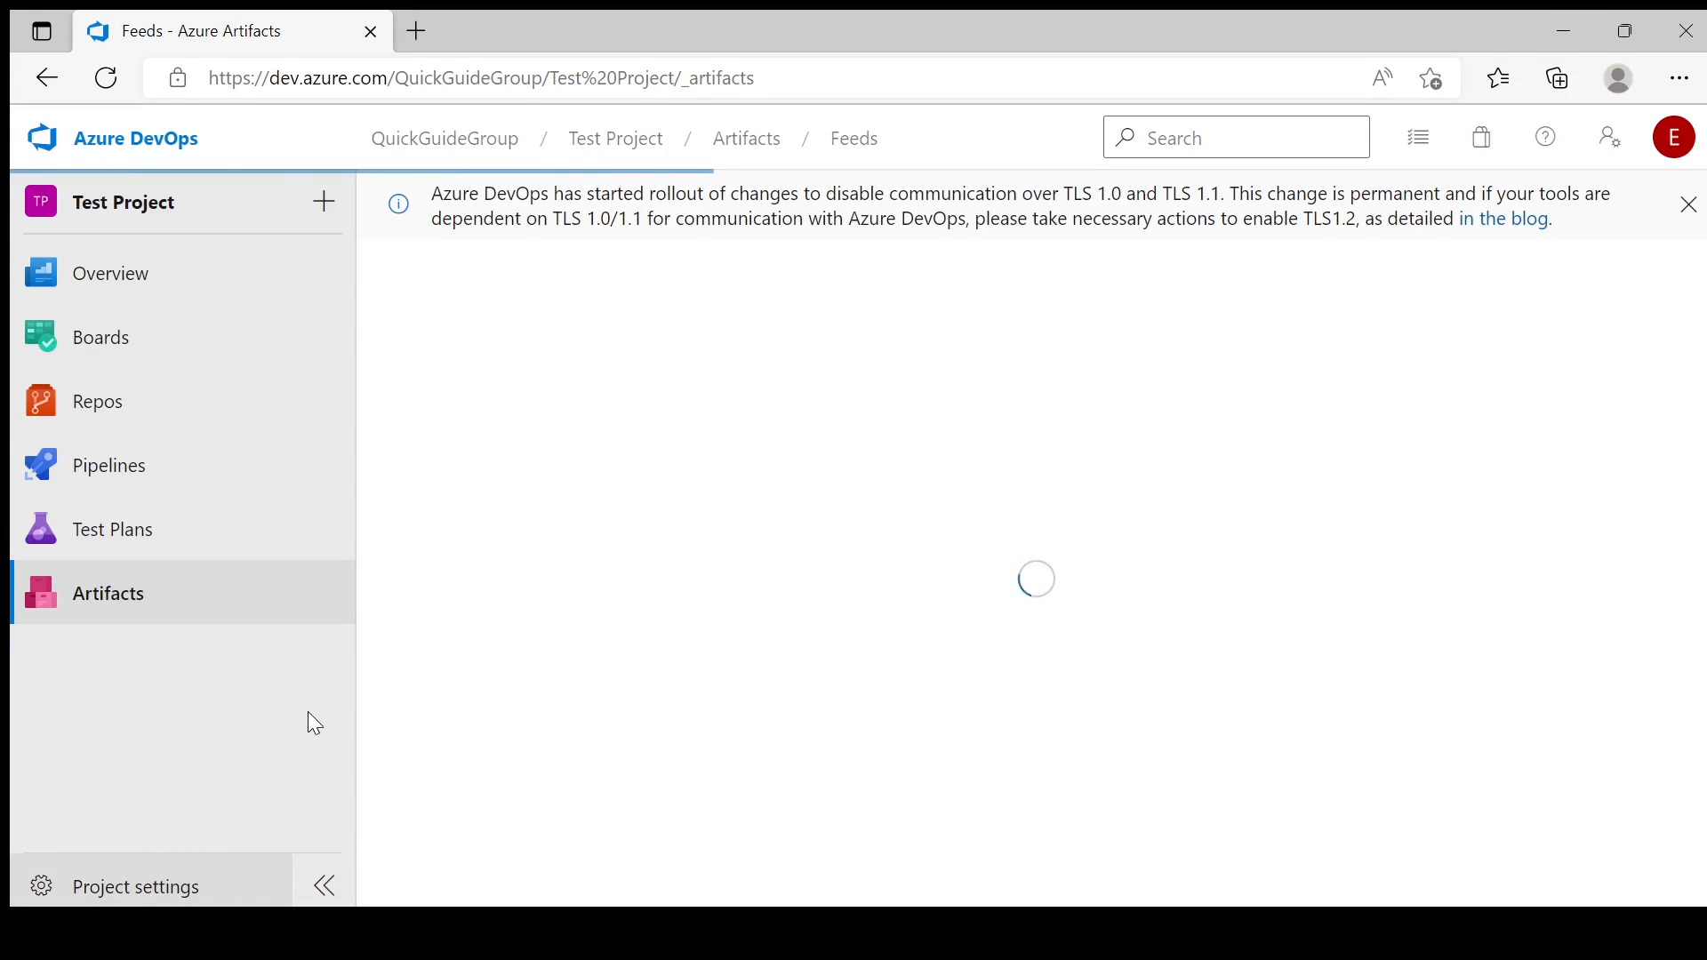
scroll(293, 662, down, 1)
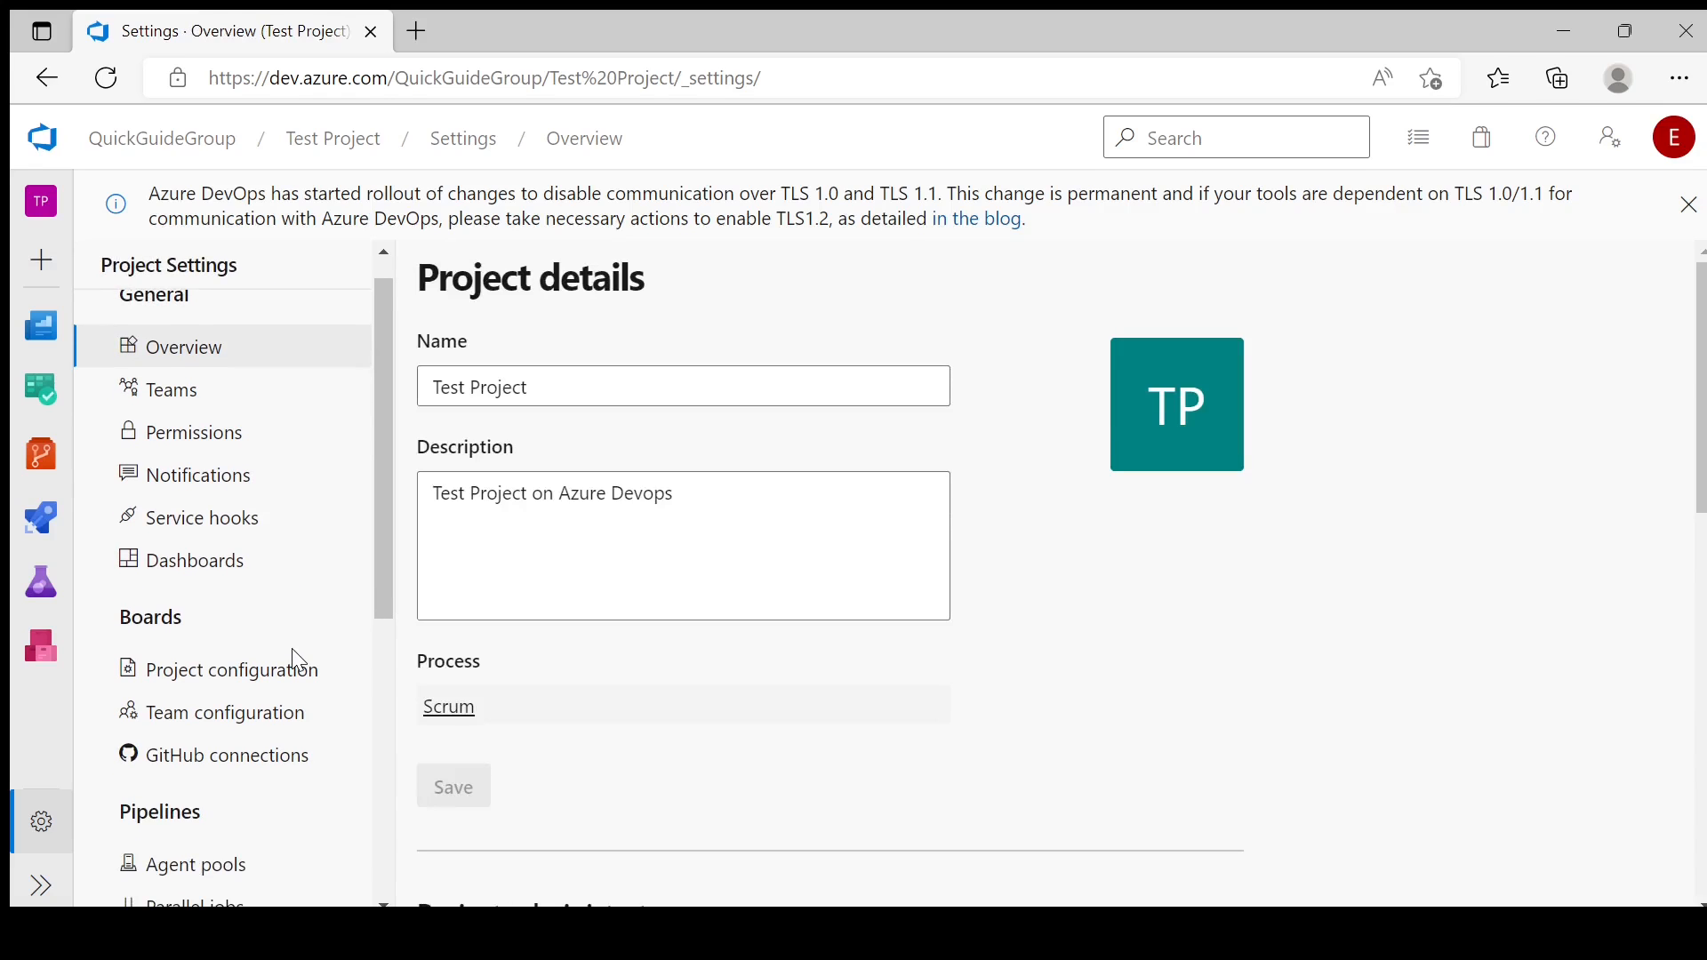
scroll(593, 646, down, 9)
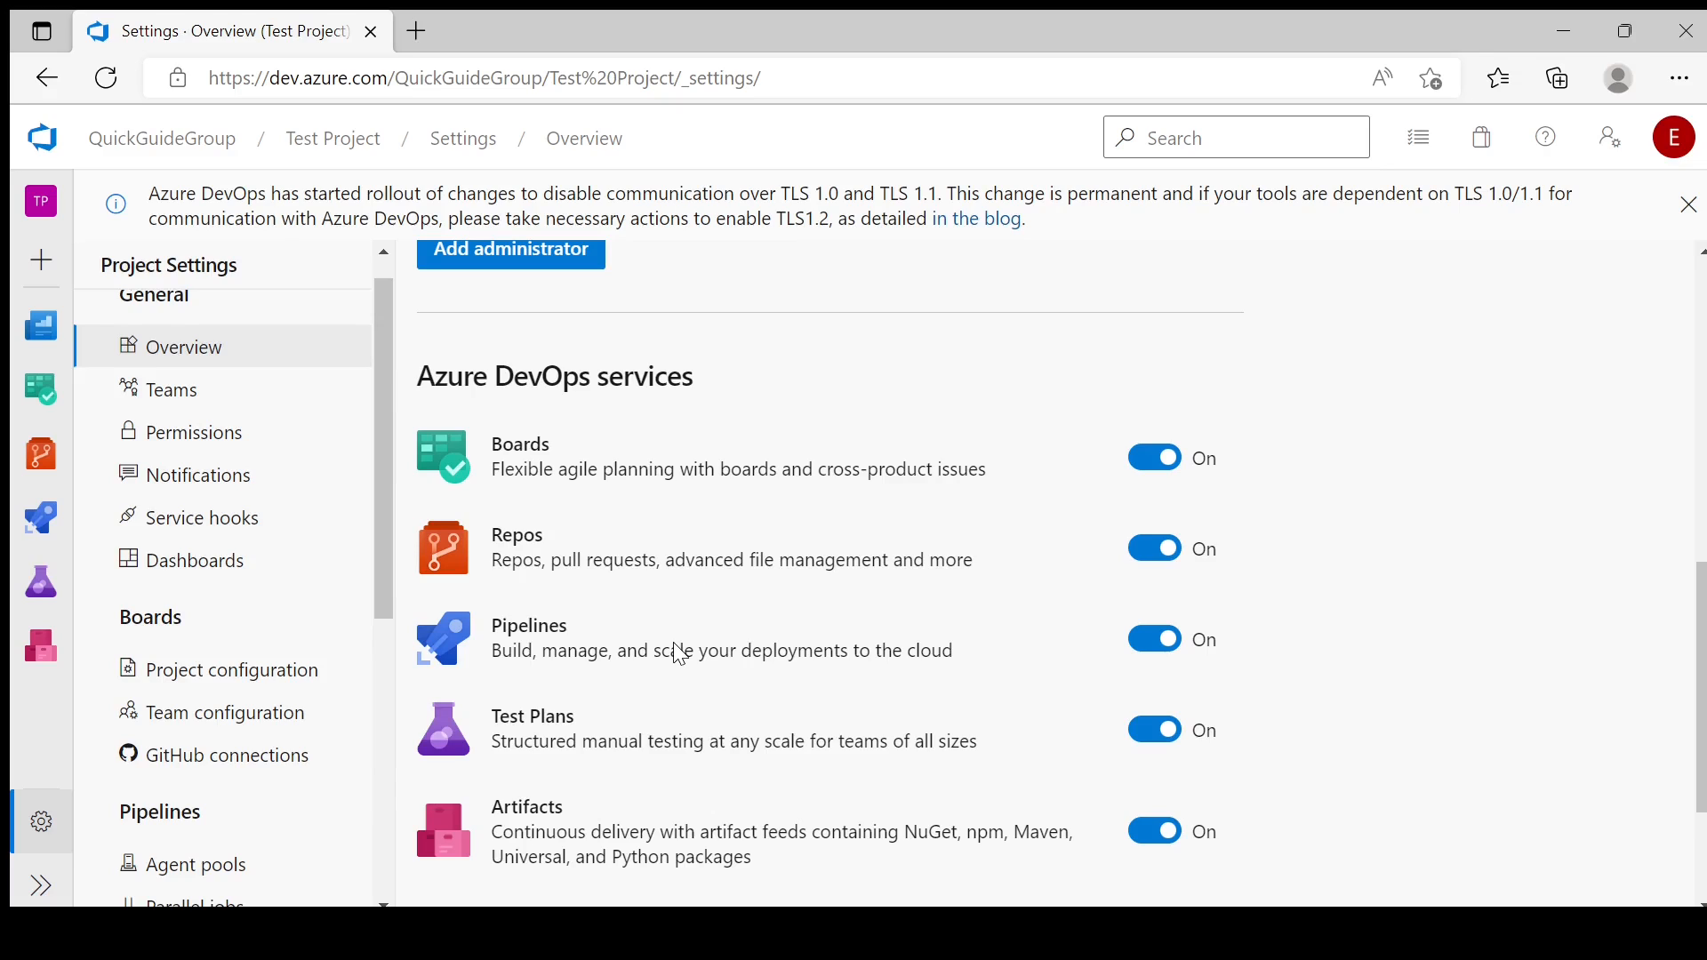
scroll(695, 701, down, 1)
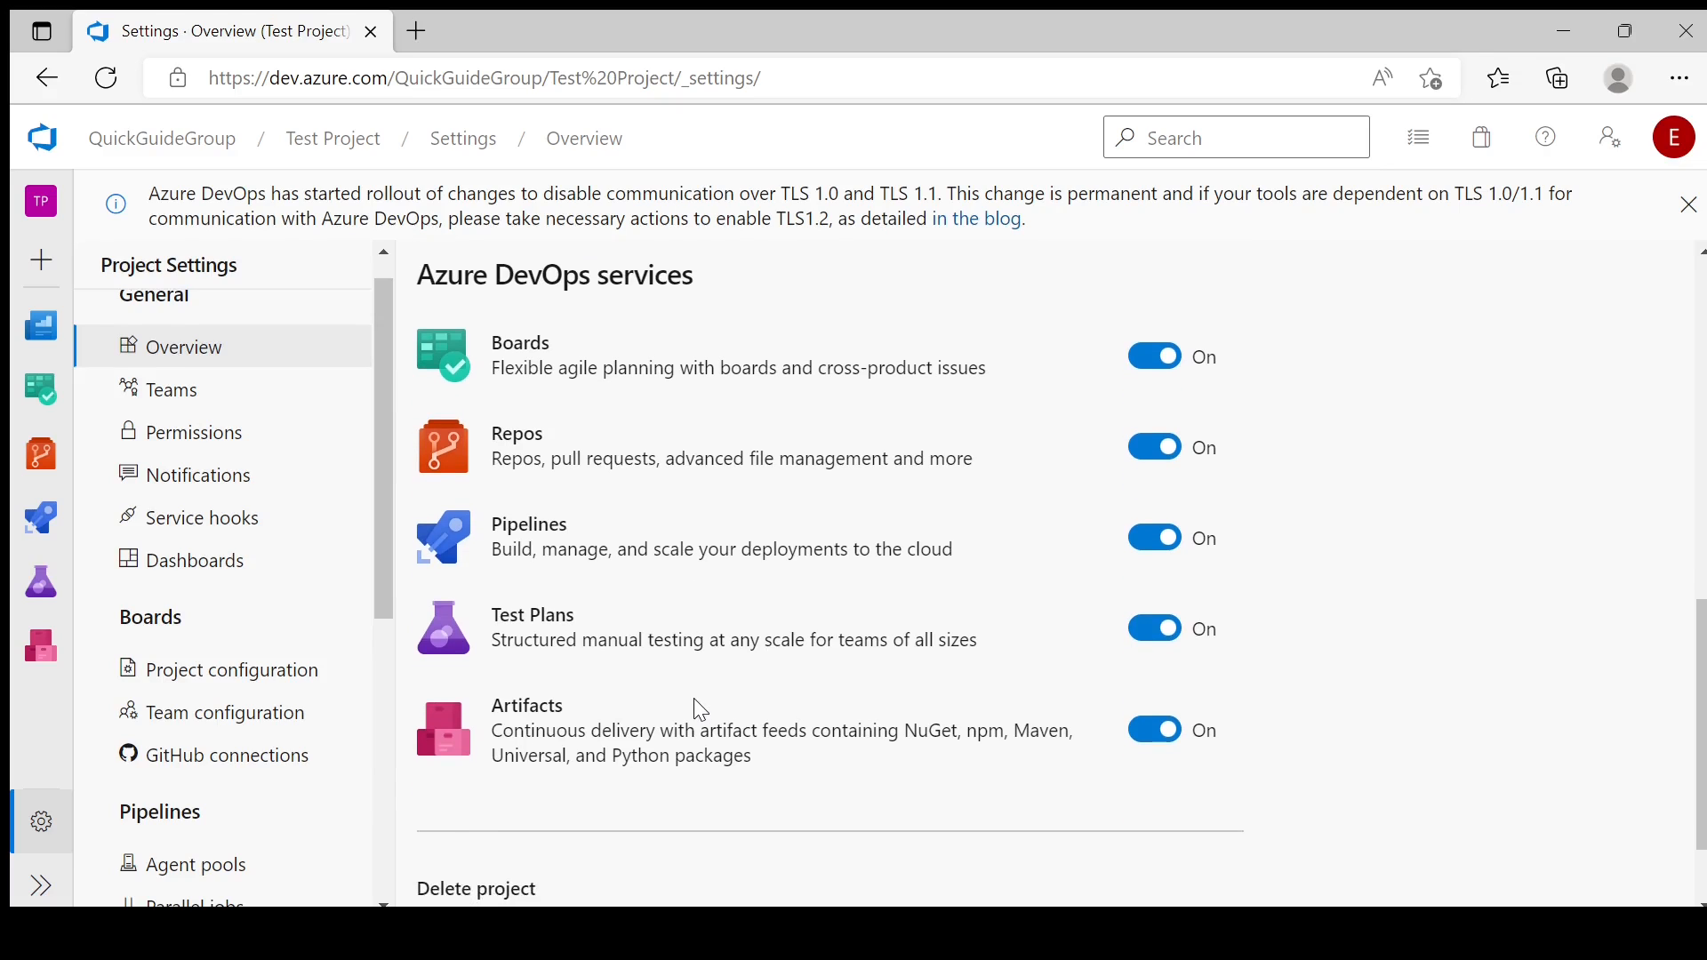
click(1139, 733)
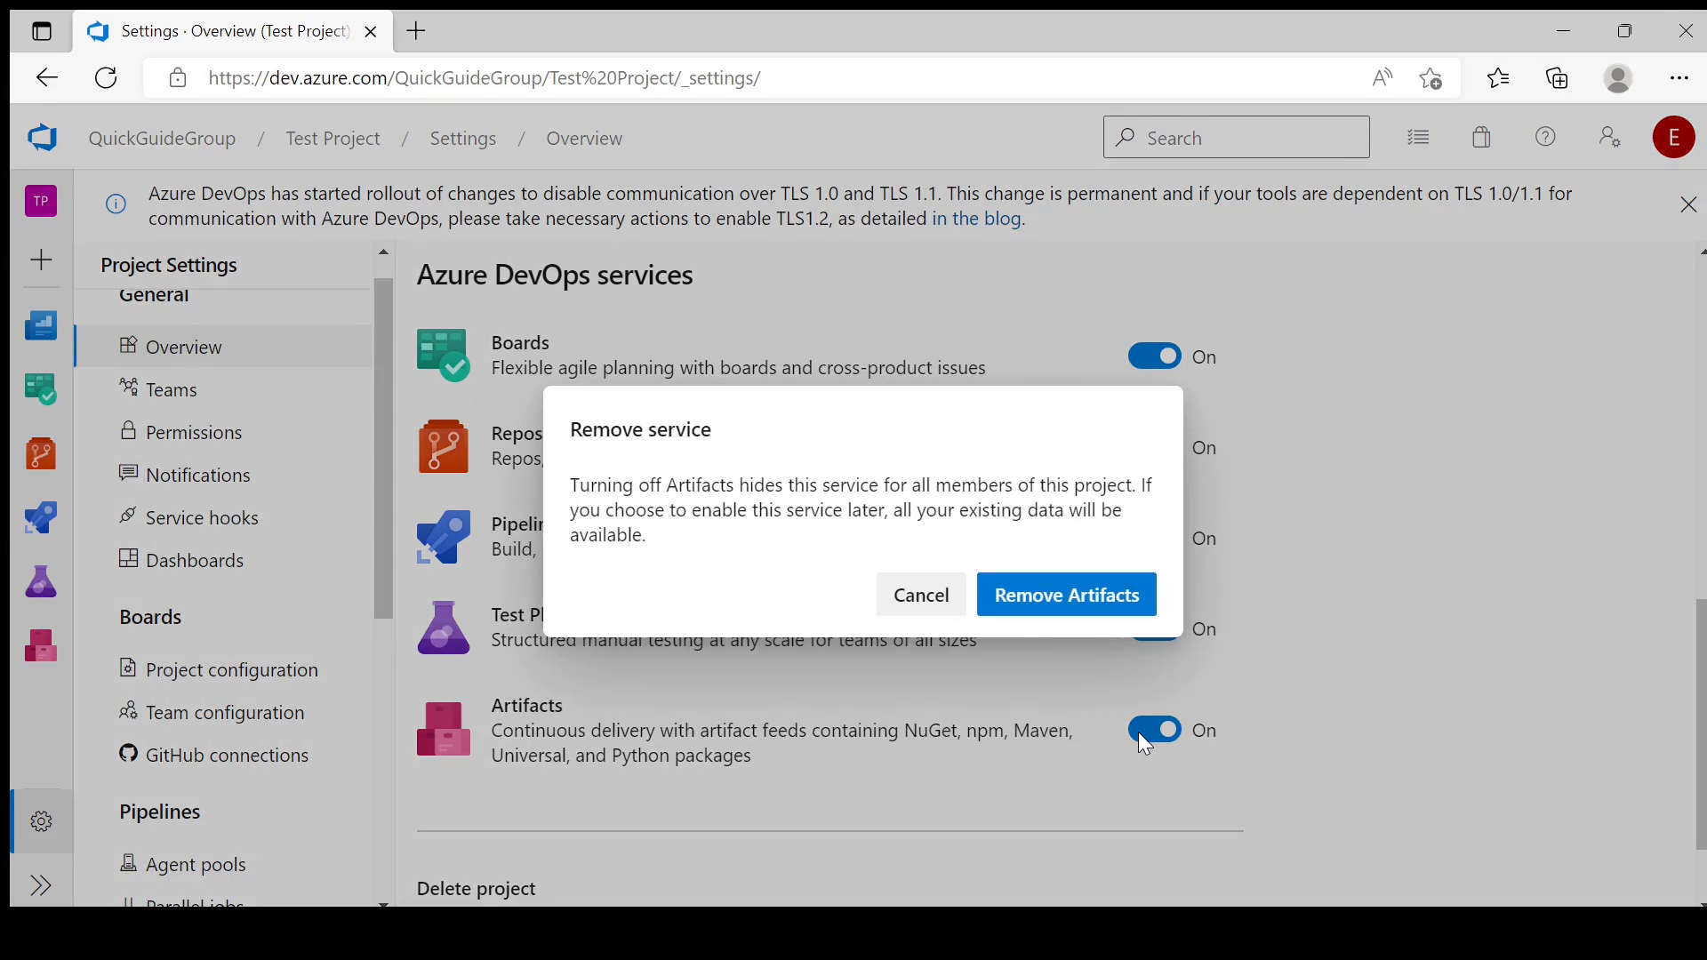
click(1040, 600)
scroll(792, 716, down, 2)
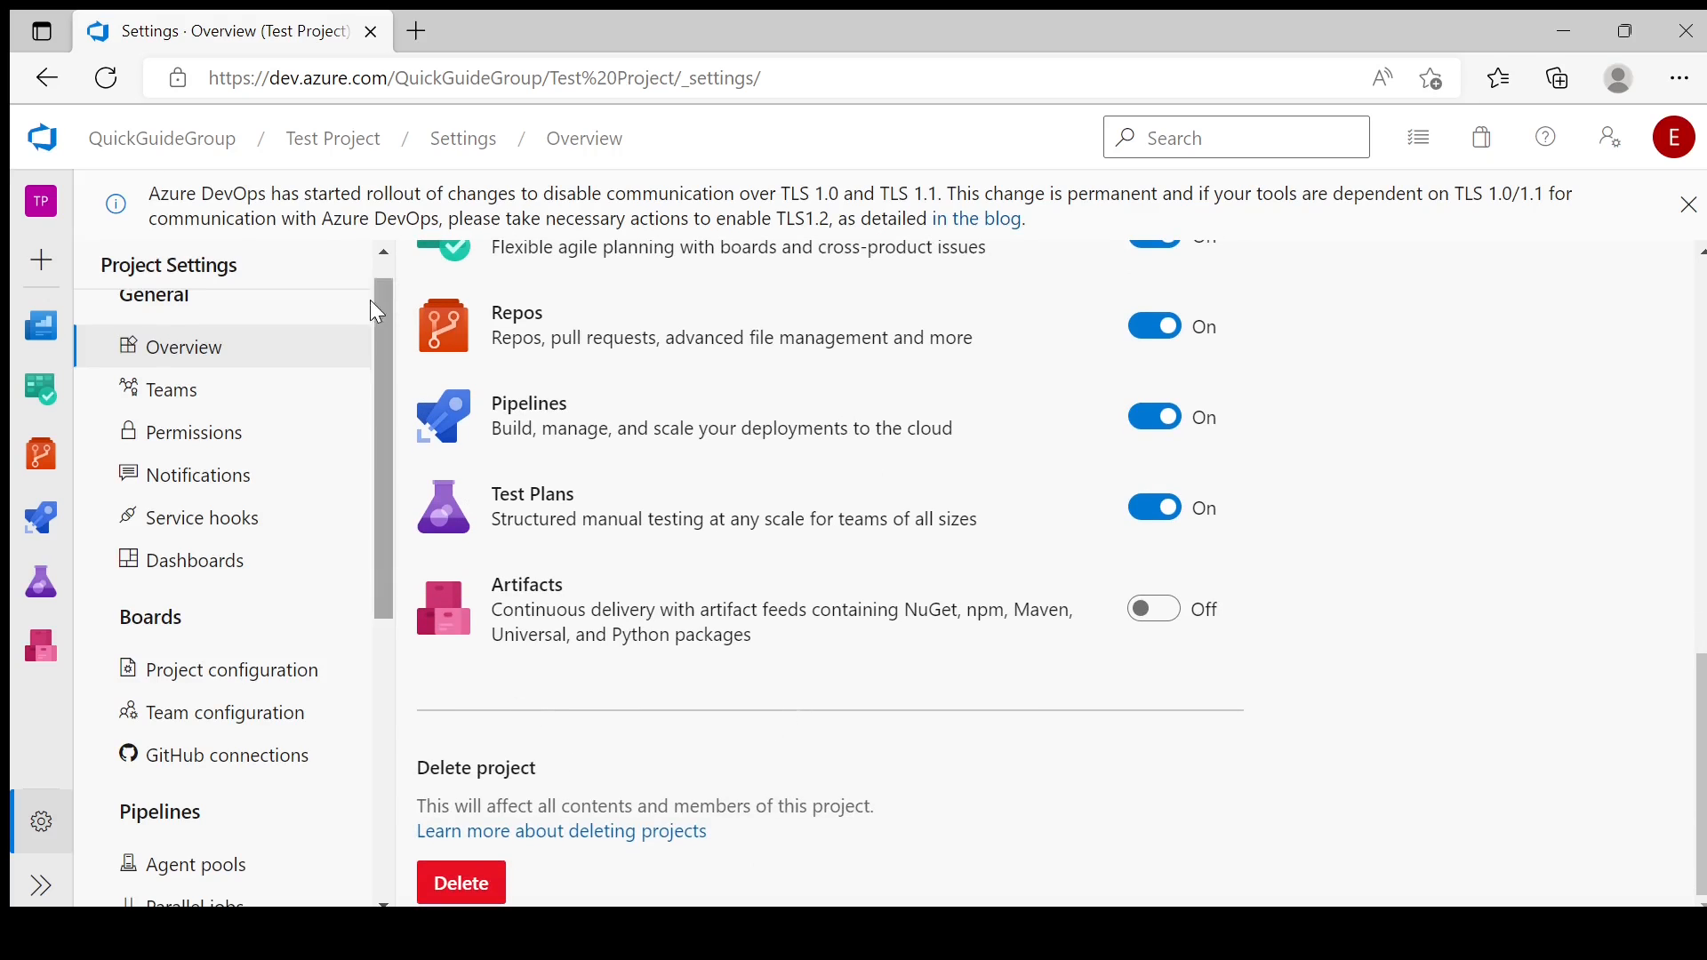
click(335, 140)
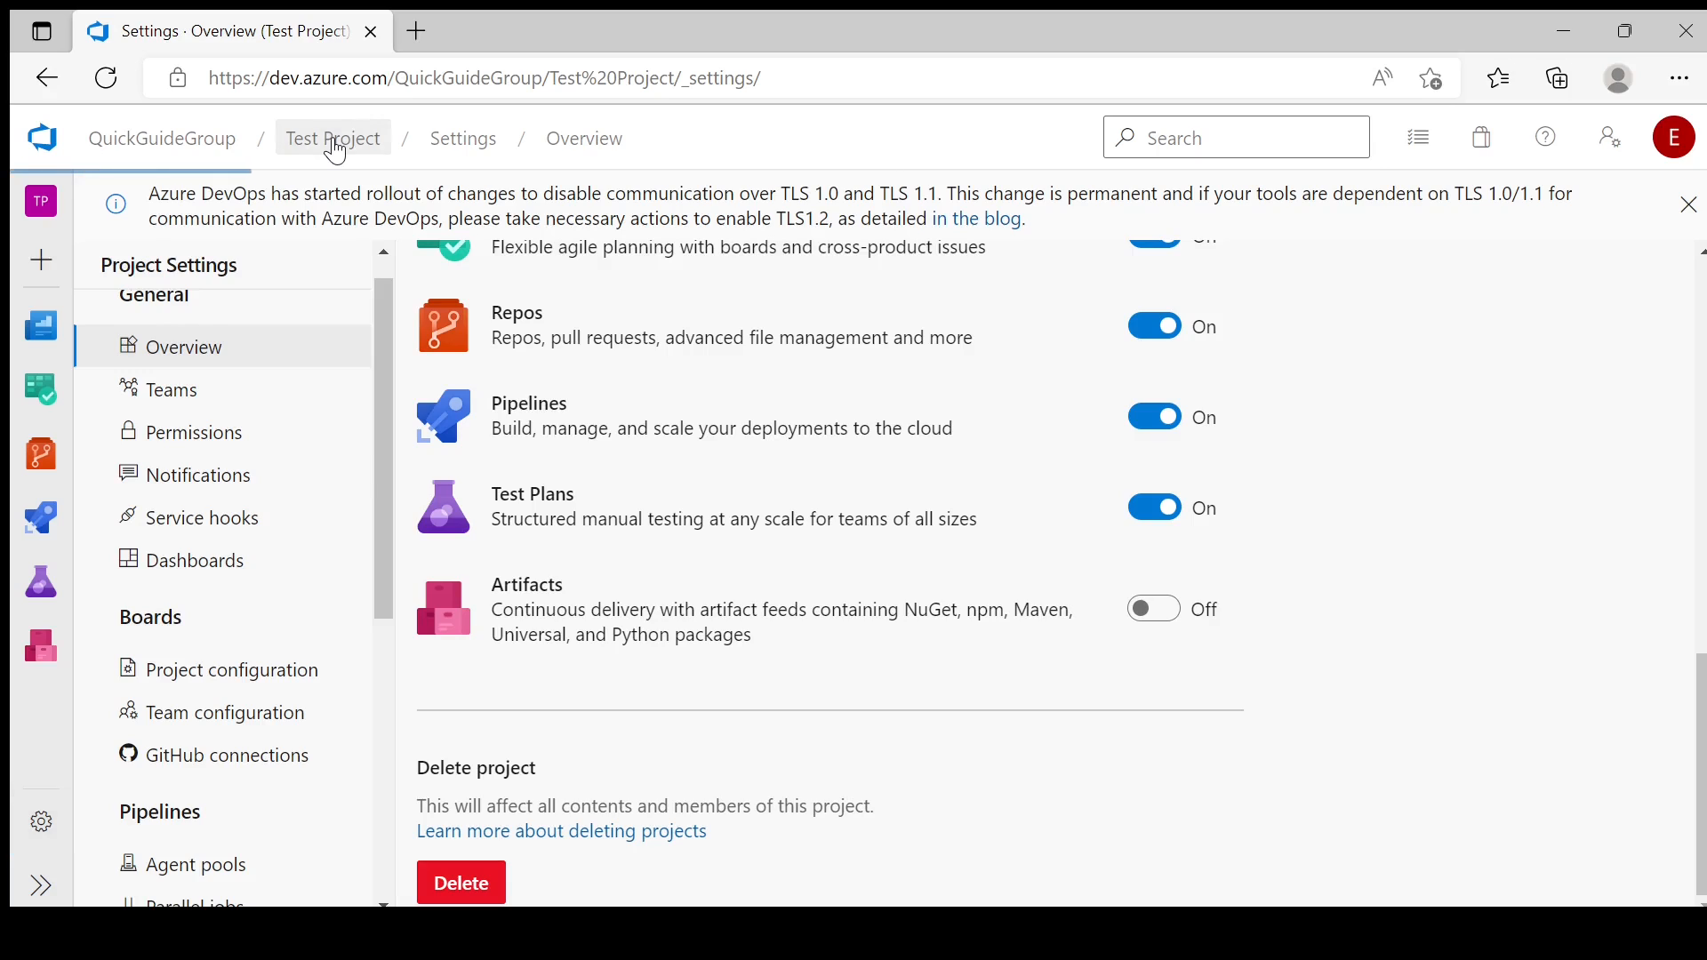